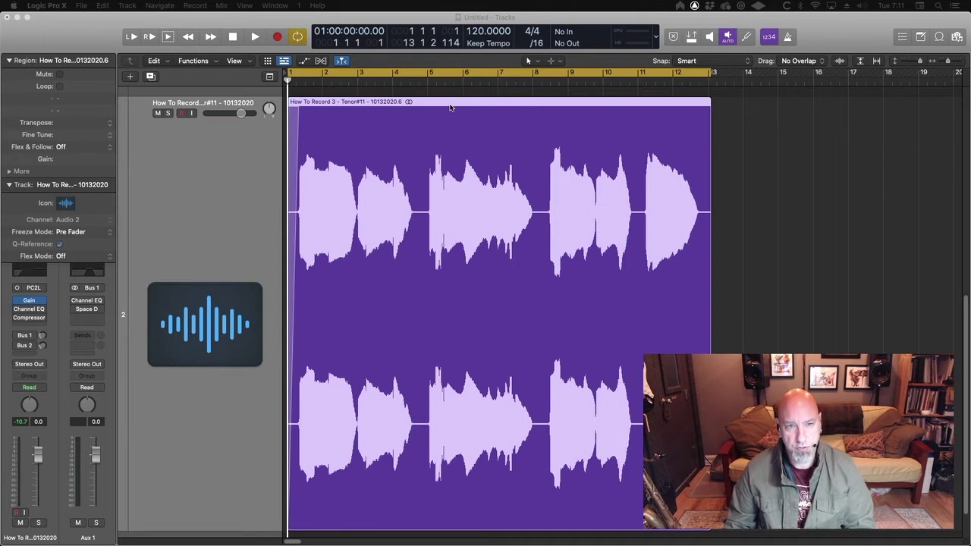
# Play the tenor sax region through to its last phrase and stop playback.
pyautogui.click(430, 103)
pyautogui.press('space')
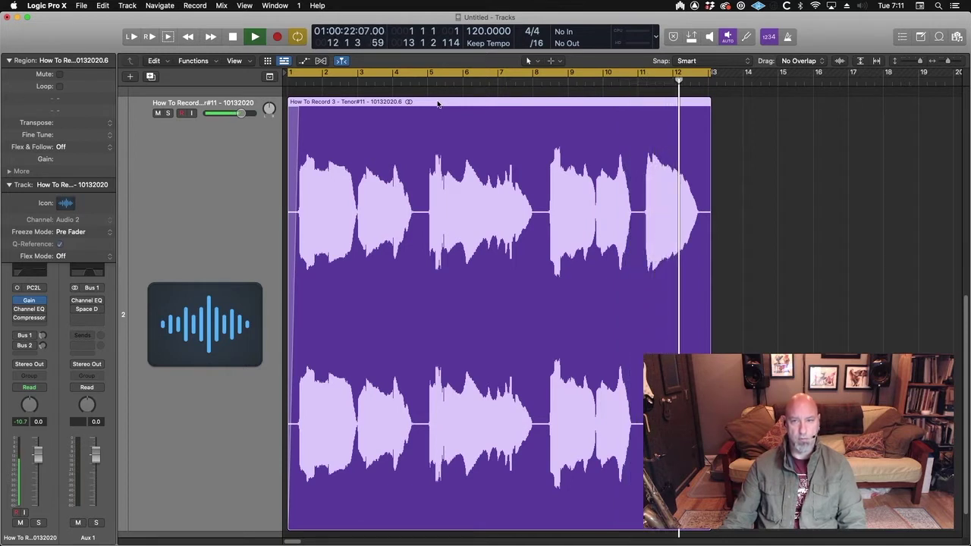
pyautogui.press('space')
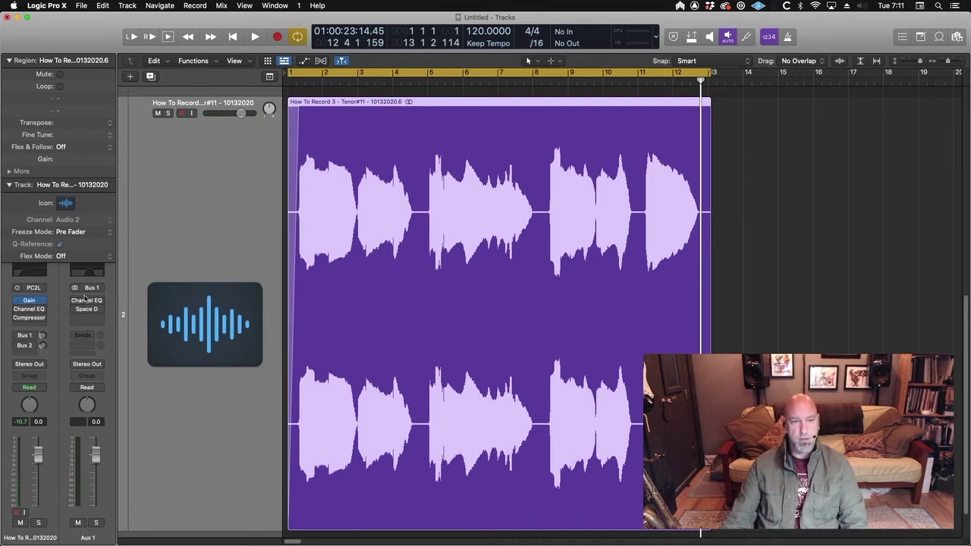
# Open the tenor track's Channel EQ, move its window clear of the channel strips and enlarge its view to 124%.
pyautogui.click(34, 309)
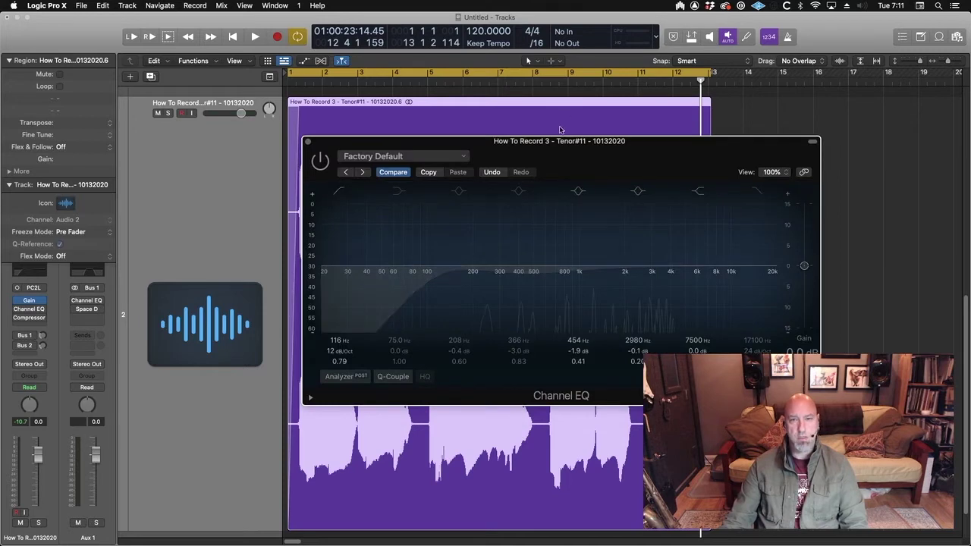
pyautogui.moveTo(559, 145); pyautogui.dragTo(484, 109)
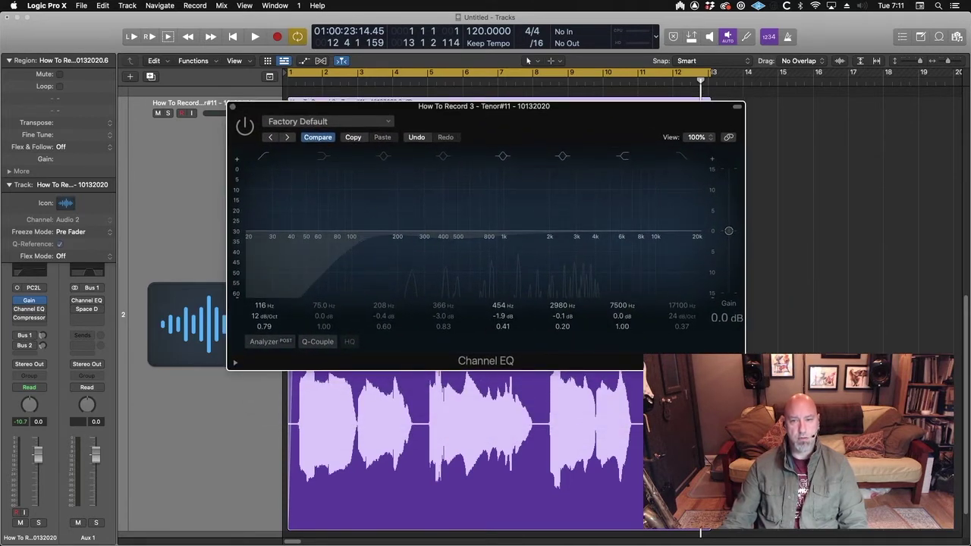
pyautogui.moveTo(696, 137); pyautogui.dragTo(671, 140)
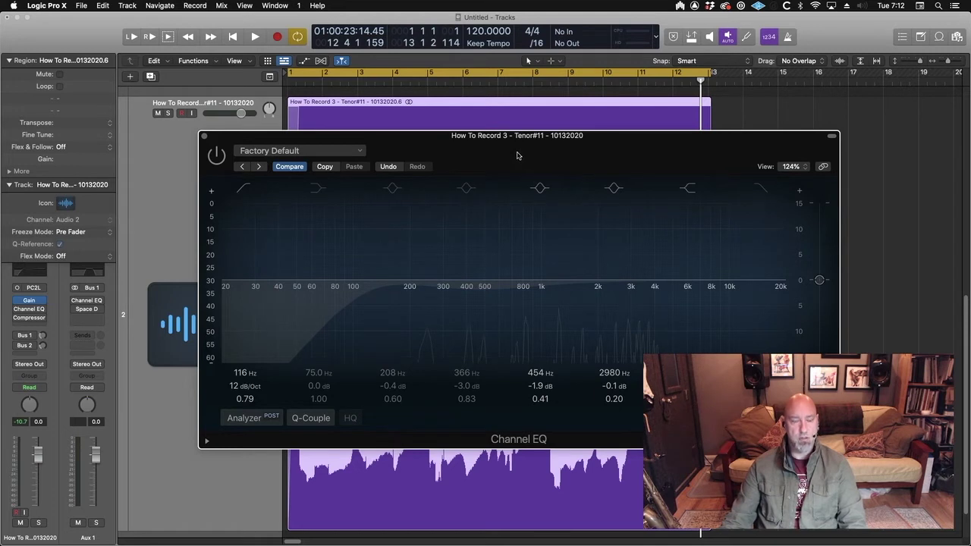
# Turn on the Channel EQ and switch off its low-cut band and the 454 Hz bell band.
pyautogui.press('space')
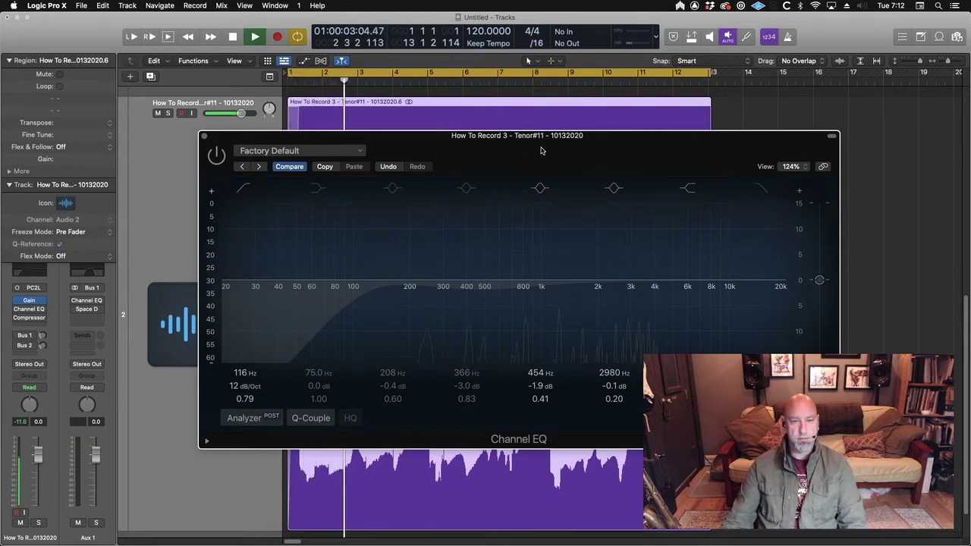
pyautogui.click(216, 155)
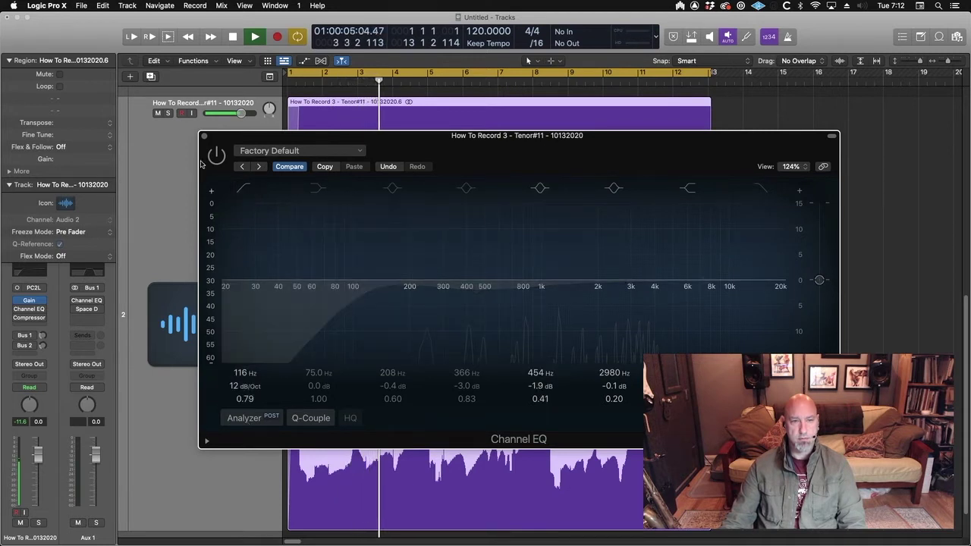
pyautogui.press('space')
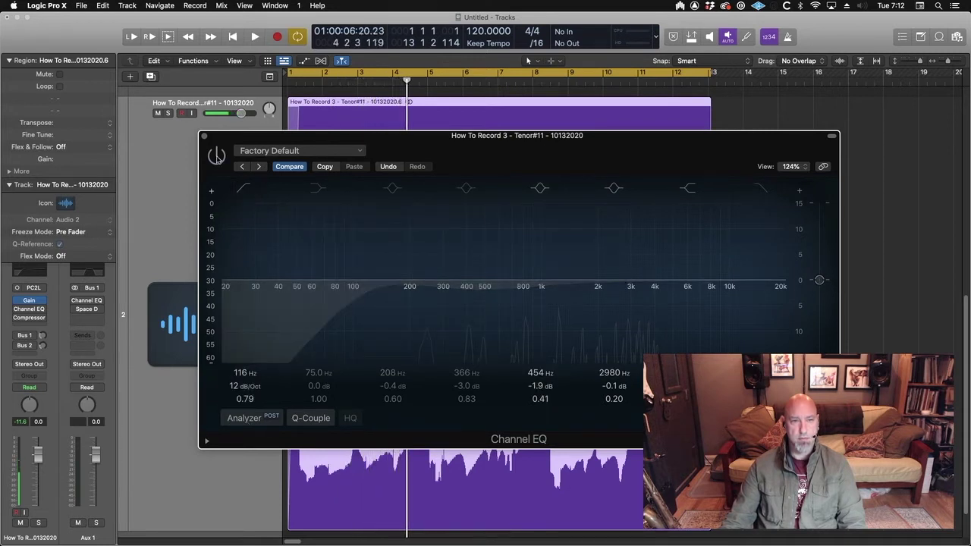
pyautogui.click(216, 155)
pyautogui.click(243, 188)
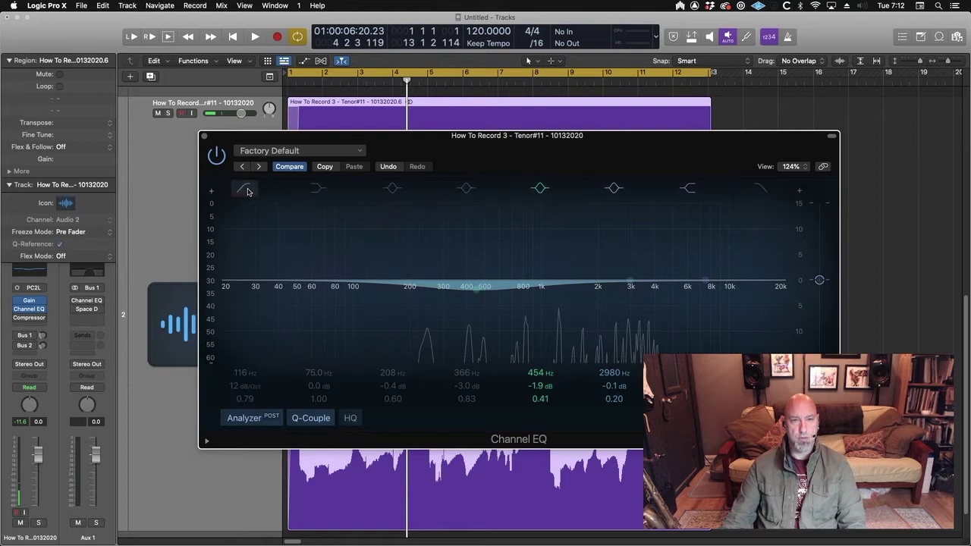
pyautogui.click(540, 189)
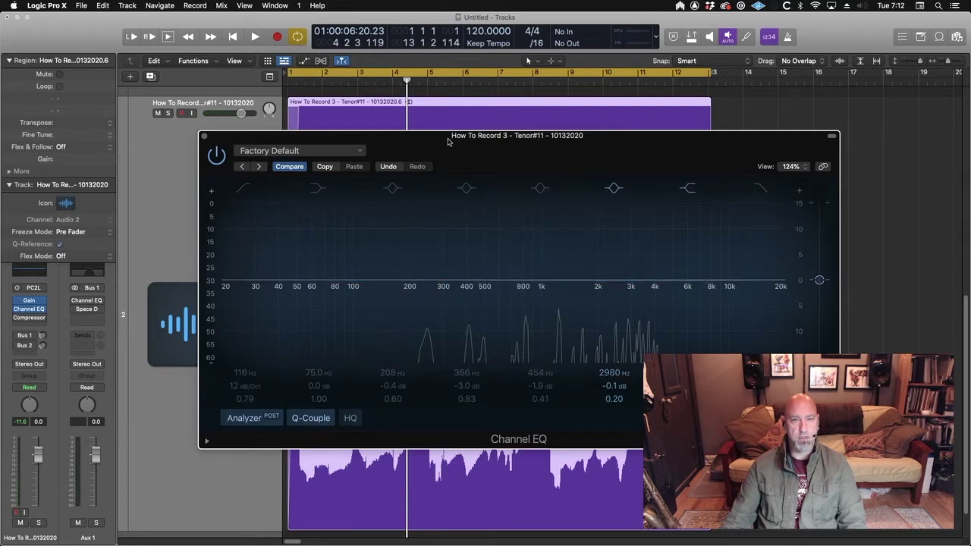
pyautogui.moveTo(447, 142); pyautogui.dragTo(449, 142)
# Check the tenor's spectrum during playback, enable the low-cut band and set its frequency to 150 Hz.
pyautogui.press('space')
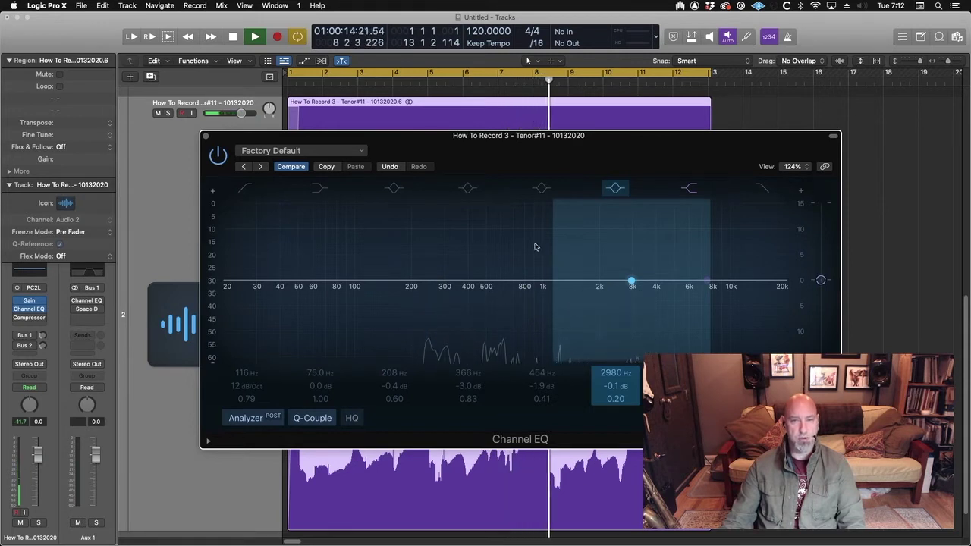
pyautogui.press('space')
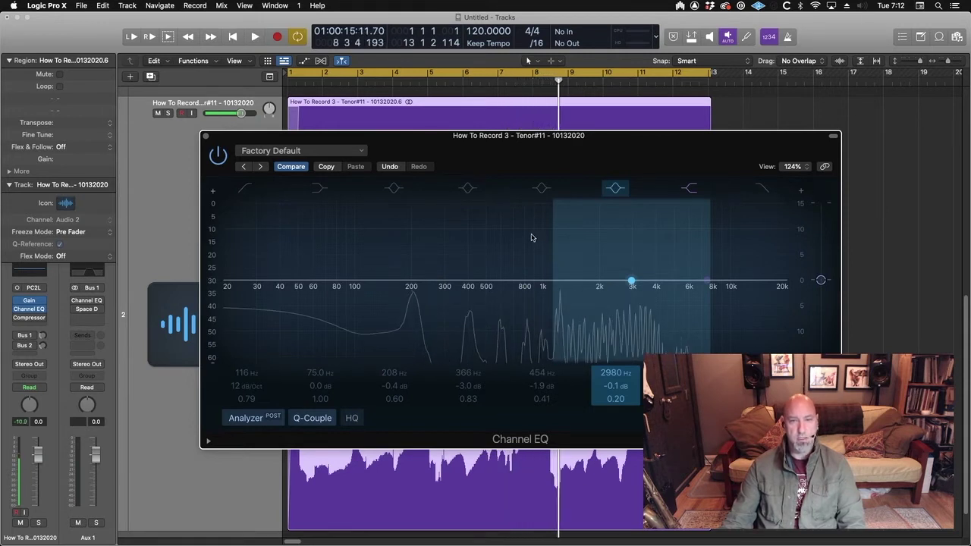
pyautogui.click(247, 191)
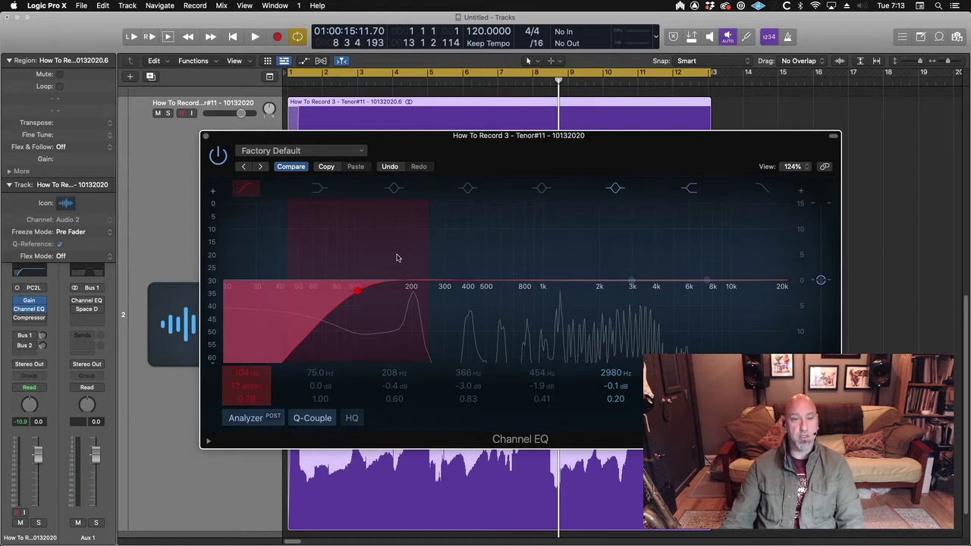
pyautogui.press('space')
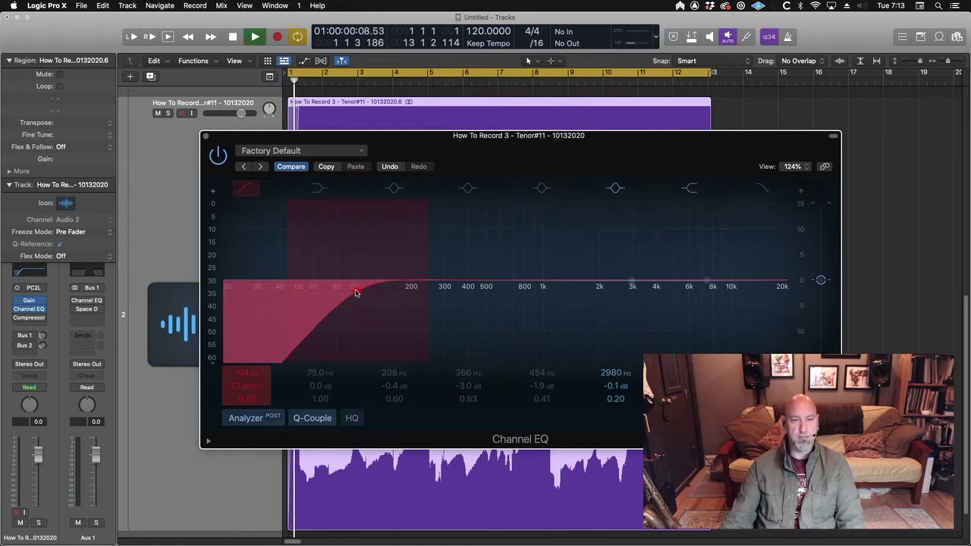
pyautogui.moveTo(357, 290); pyautogui.dragTo(391, 294)
pyautogui.press('space')
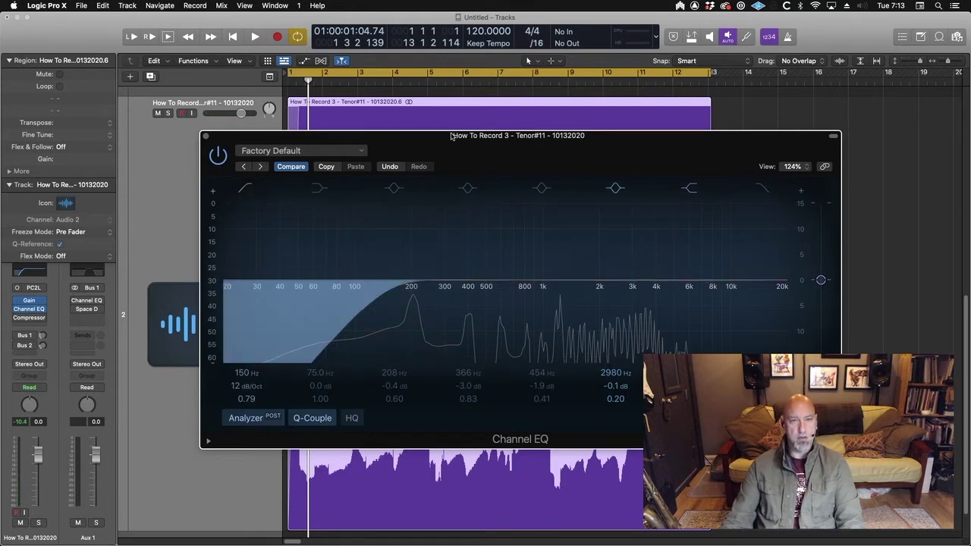
# Enable the 366 Hz bell band, sweep it with a boost during playback, and settle it at 402 Hz with a -2.2 dB cut.
pyautogui.moveTo(451, 135); pyautogui.dragTo(417, 132)
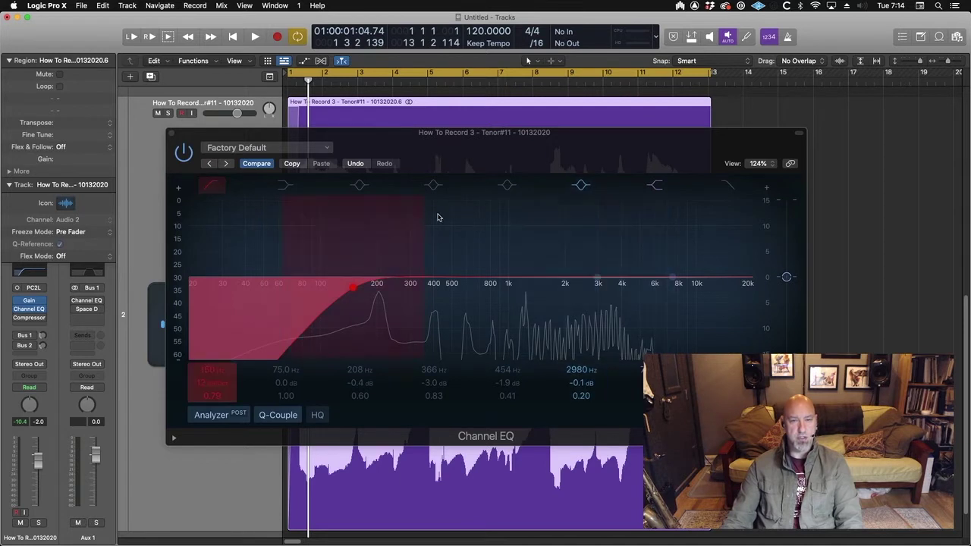
pyautogui.press('space')
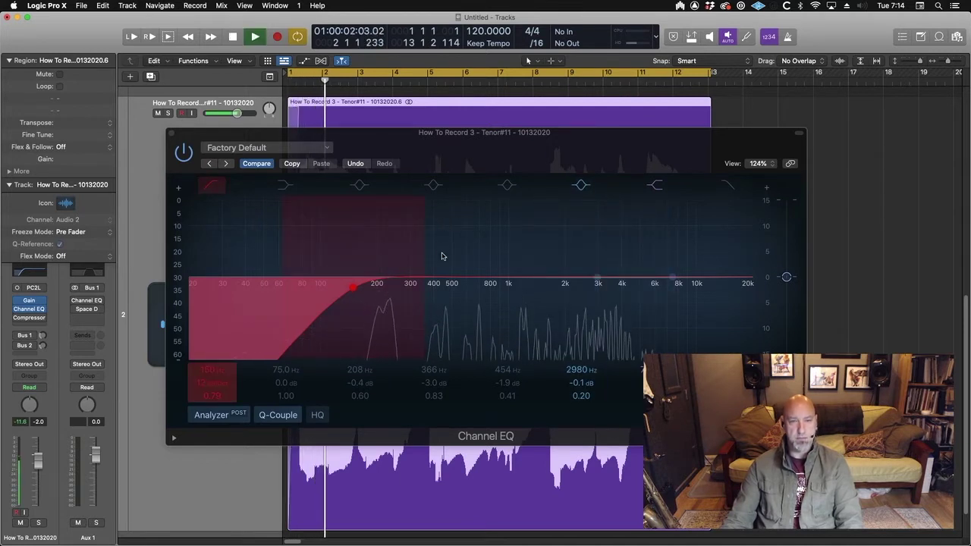
pyautogui.click(434, 185)
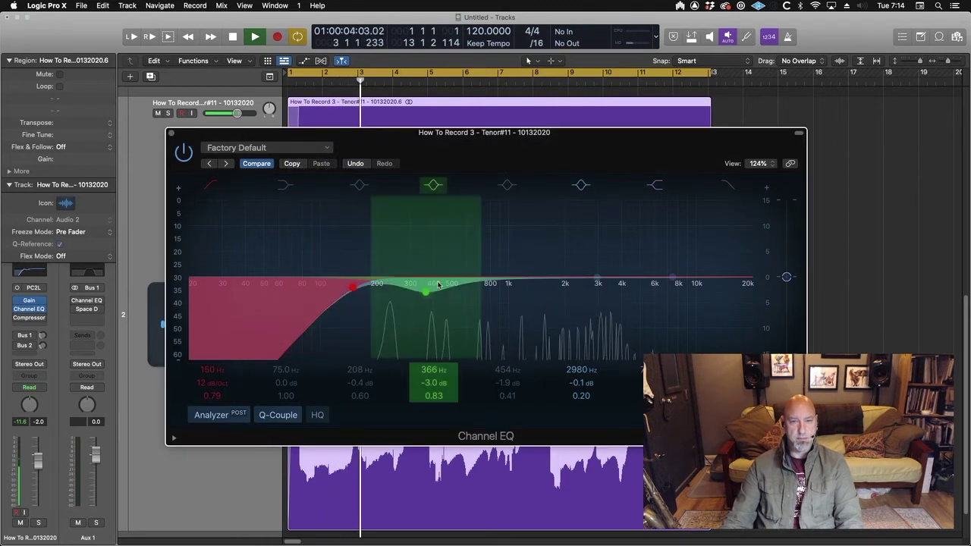
pyautogui.moveTo(430, 287); pyautogui.dragTo(437, 217)
pyautogui.moveTo(436, 217); pyautogui.dragTo(433, 288)
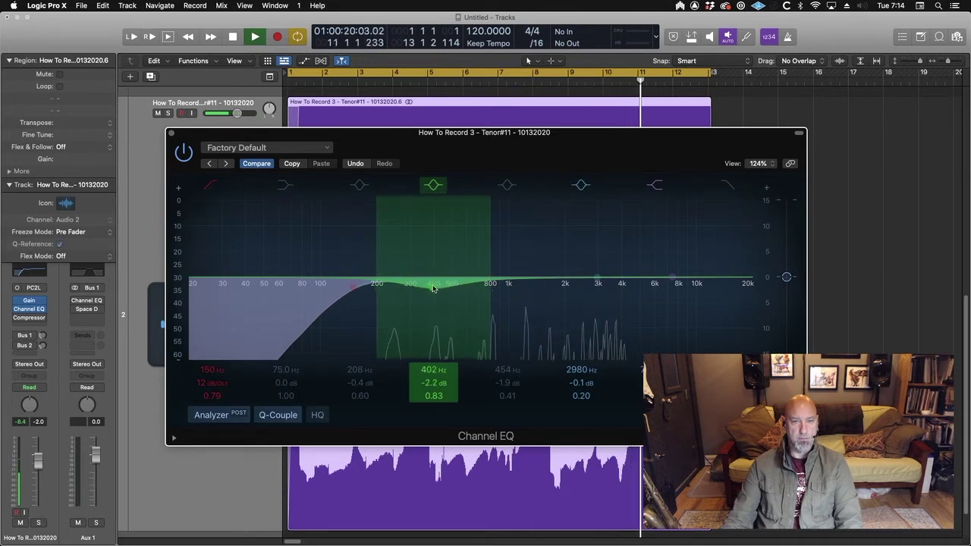
# Compare the low-mid cut on and off during playback and fine-tune it to 404 Hz and -2.0 dB.
pyautogui.click(432, 186)
pyautogui.click(432, 186)
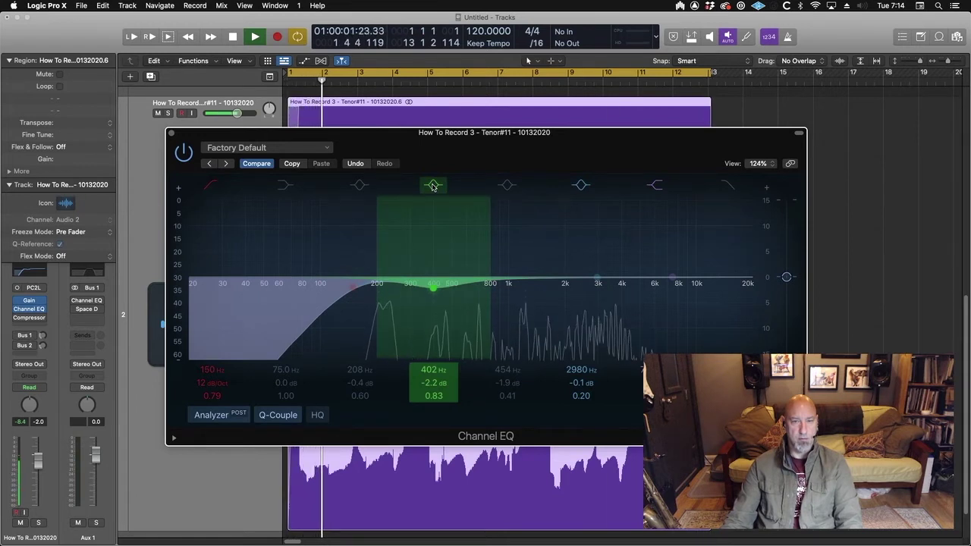
pyautogui.click(433, 185)
pyautogui.click(433, 186)
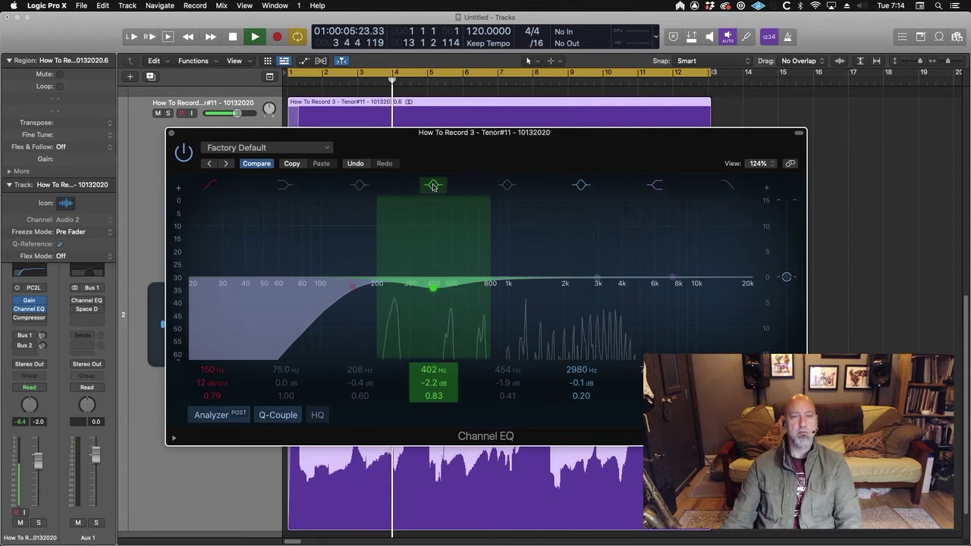
pyautogui.click(432, 185)
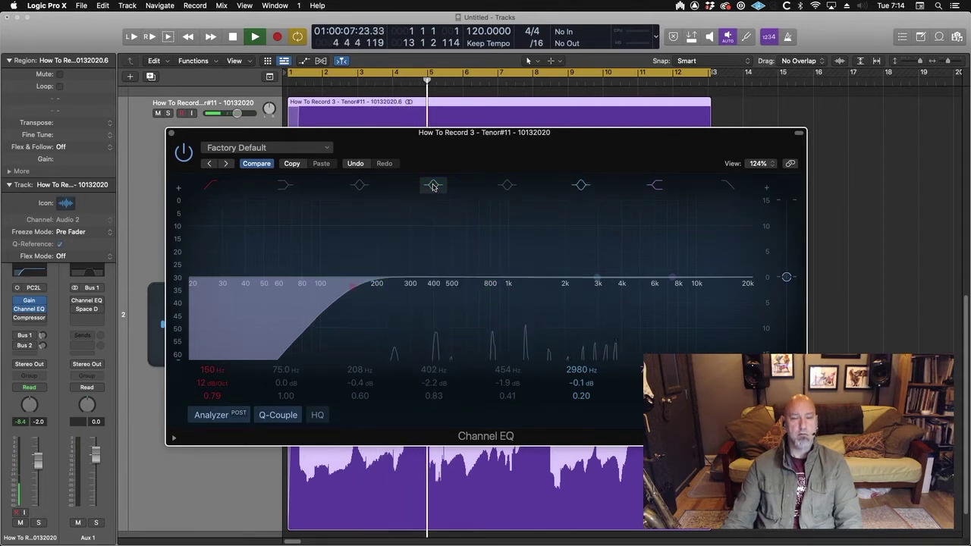
pyautogui.click(433, 186)
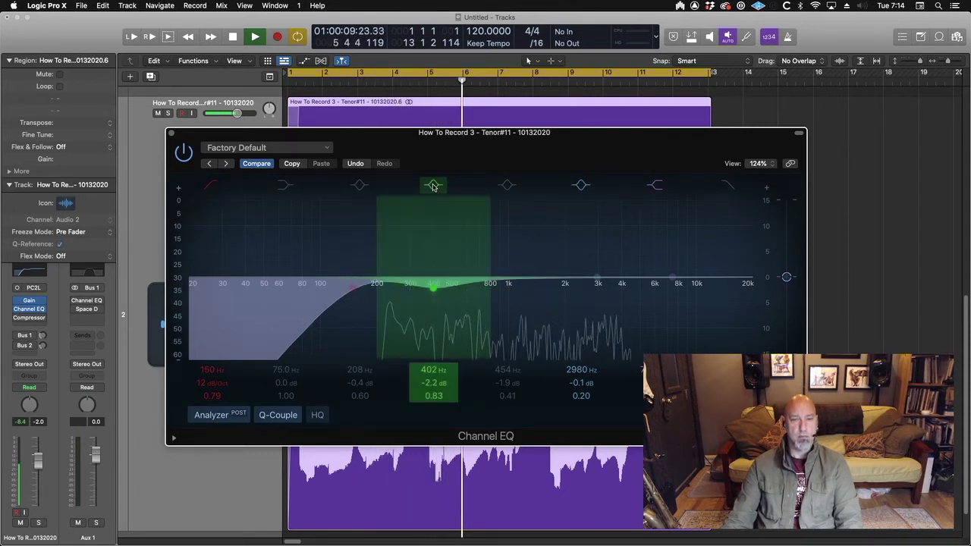
pyautogui.press('space')
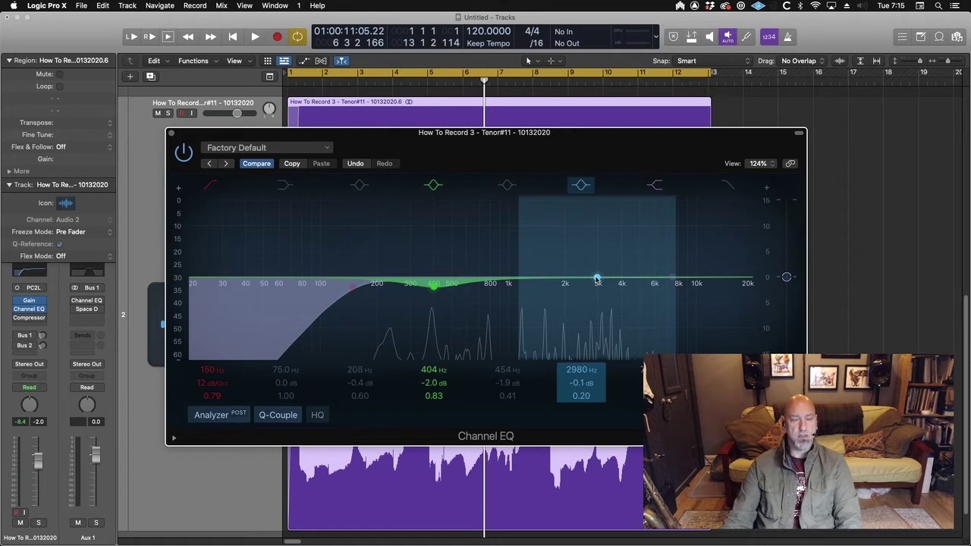
# Set the 2980 Hz bell band to 1390 Hz, +1.0 dB and a Q of 1.90 during playback.
pyautogui.press('space')
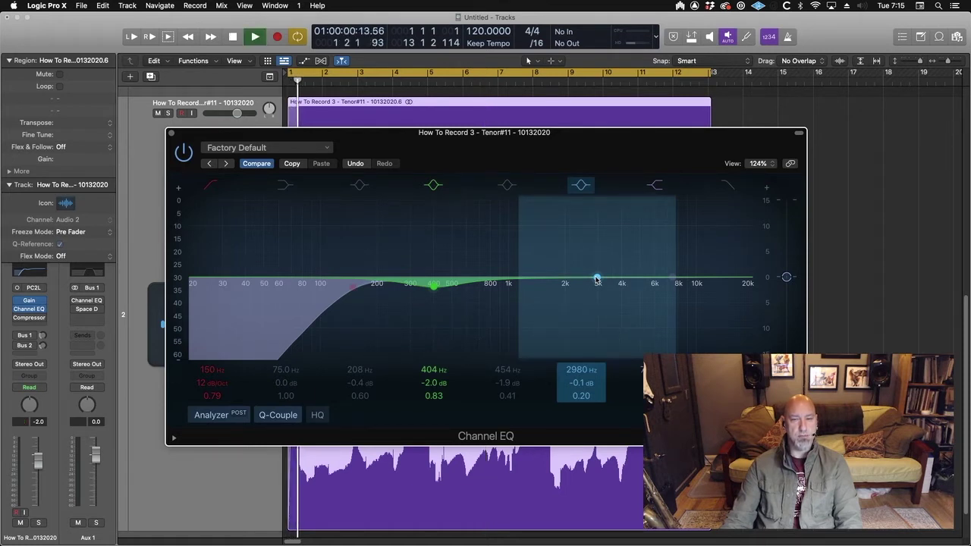
pyautogui.moveTo(596, 279); pyautogui.dragTo(566, 273)
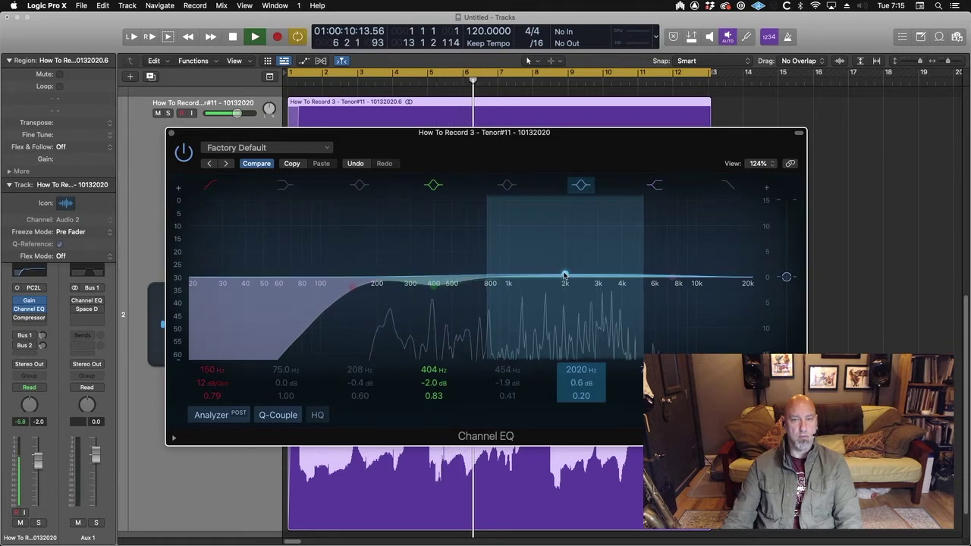
pyautogui.moveTo(581, 383)
pyautogui.mouseDown()
pyautogui.moveTo(580, 366)
pyautogui.moveTo(581, 389)
pyautogui.mouseUp()
pyautogui.moveTo(568, 274); pyautogui.dragTo(534, 272)
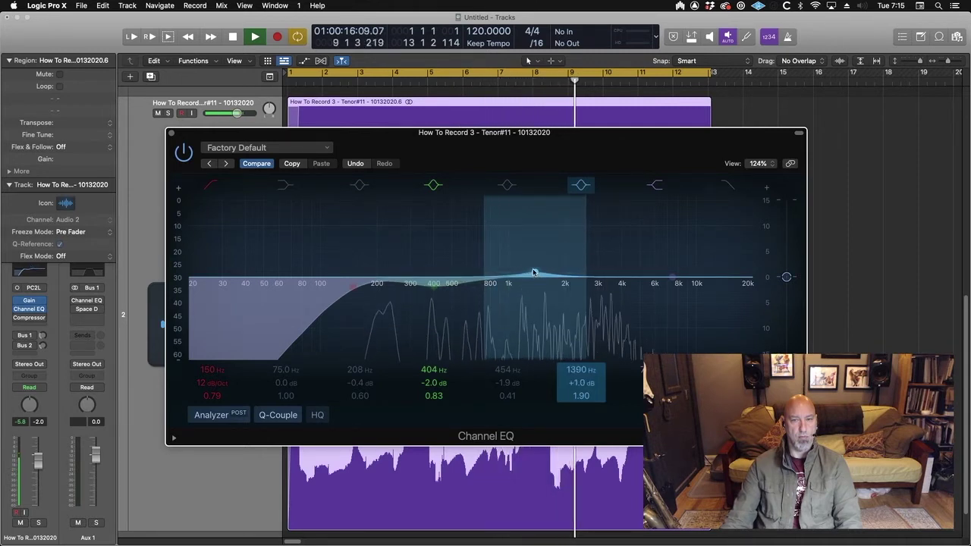
# Compare the upper-mid boost on and off during playback and fine-tune it to 1400 Hz and +1.2 dB.
pyautogui.click(581, 186)
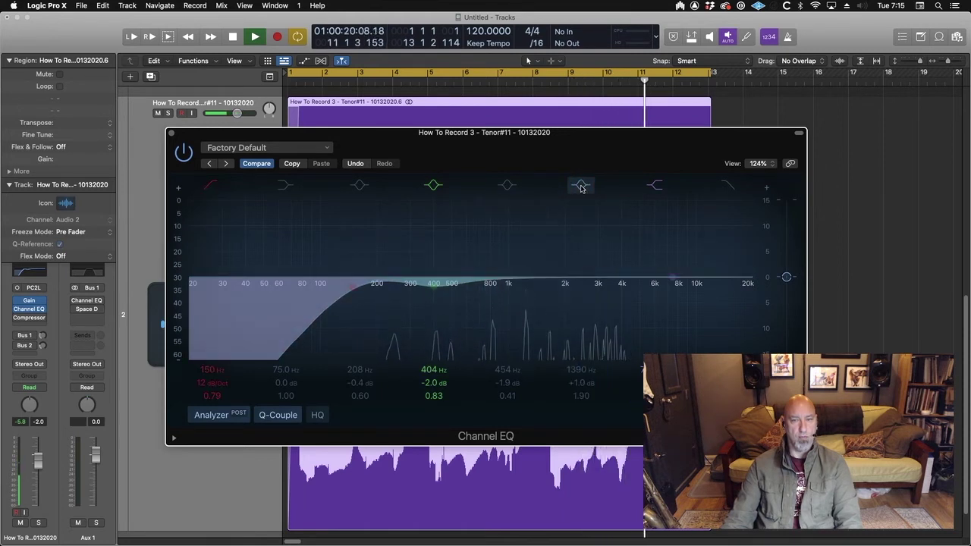
pyautogui.click(581, 187)
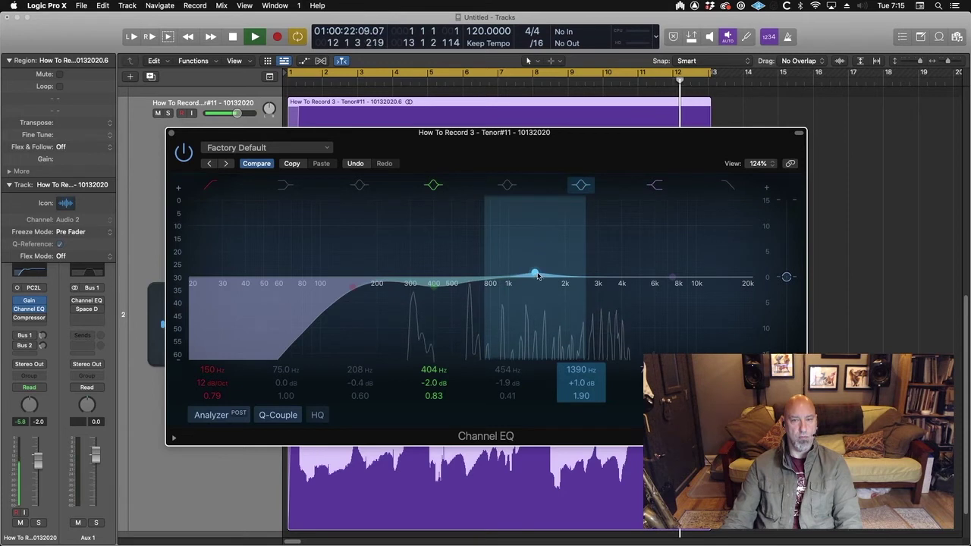
pyautogui.click(581, 185)
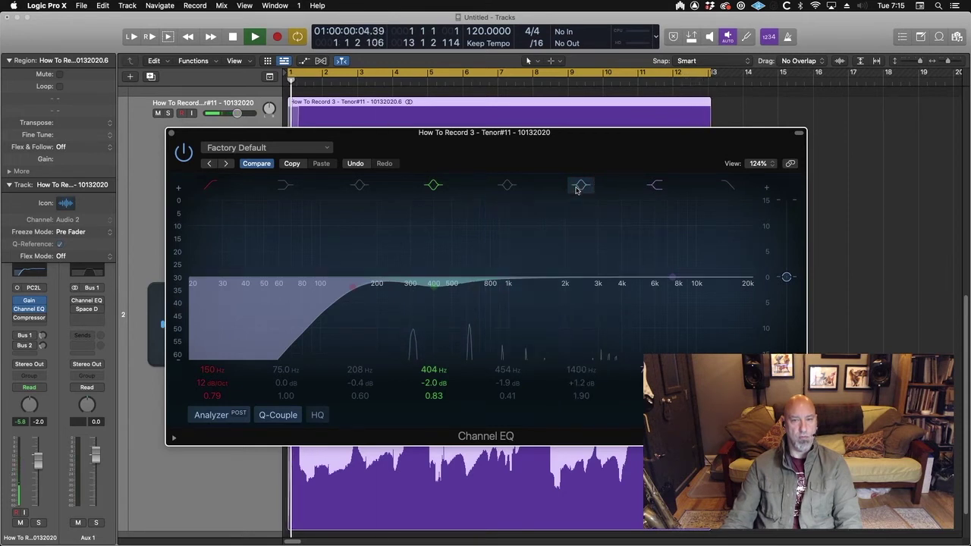
pyautogui.click(576, 189)
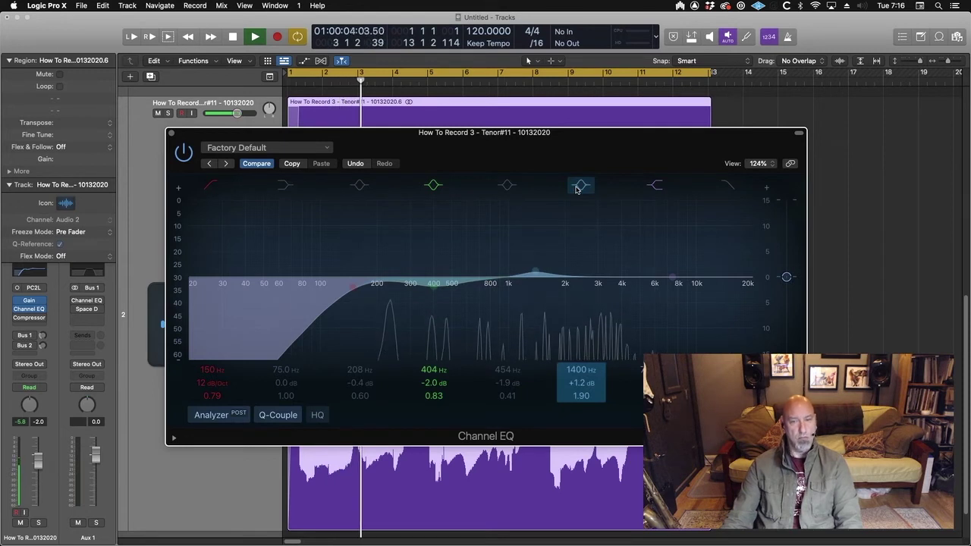
pyautogui.press('space')
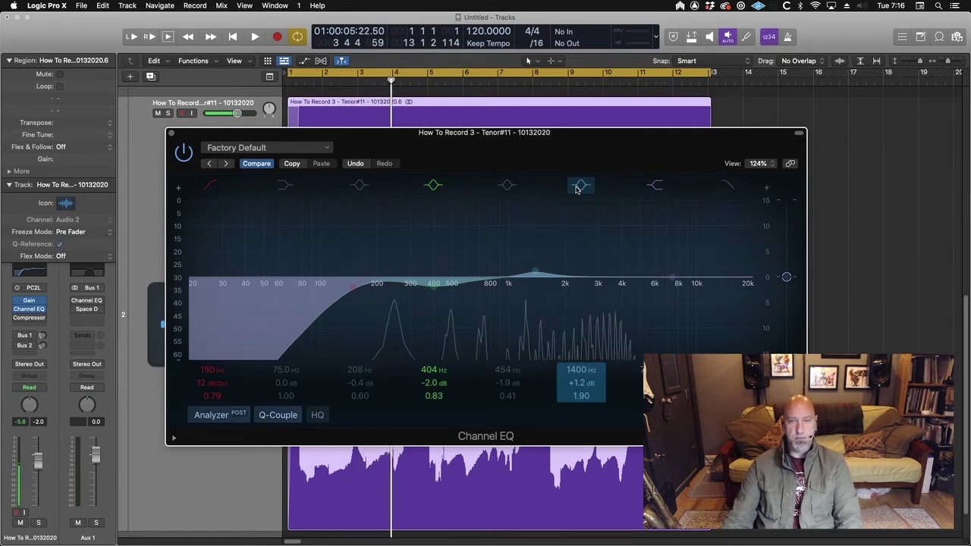
# Try the high-cut band on the tenor track during playback.
pyautogui.click(728, 187)
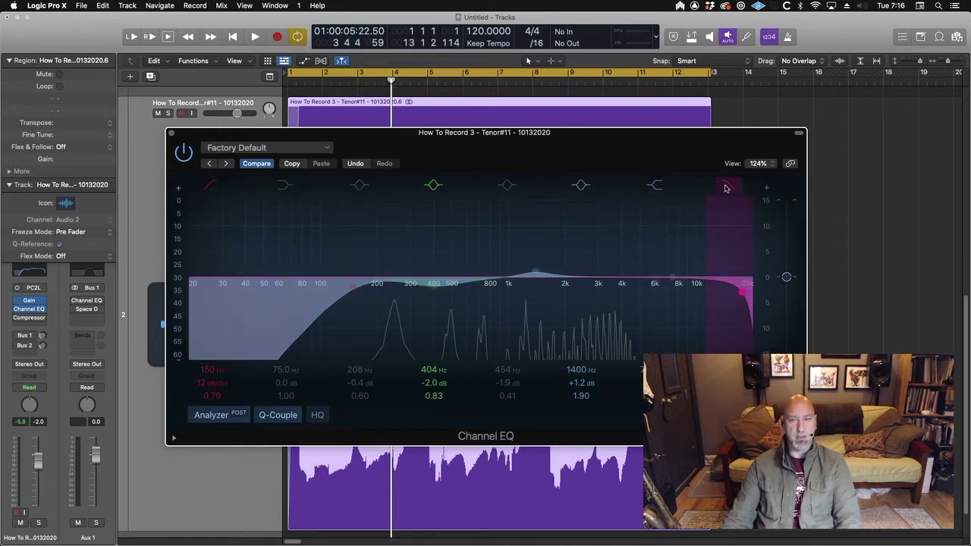
pyautogui.press('space')
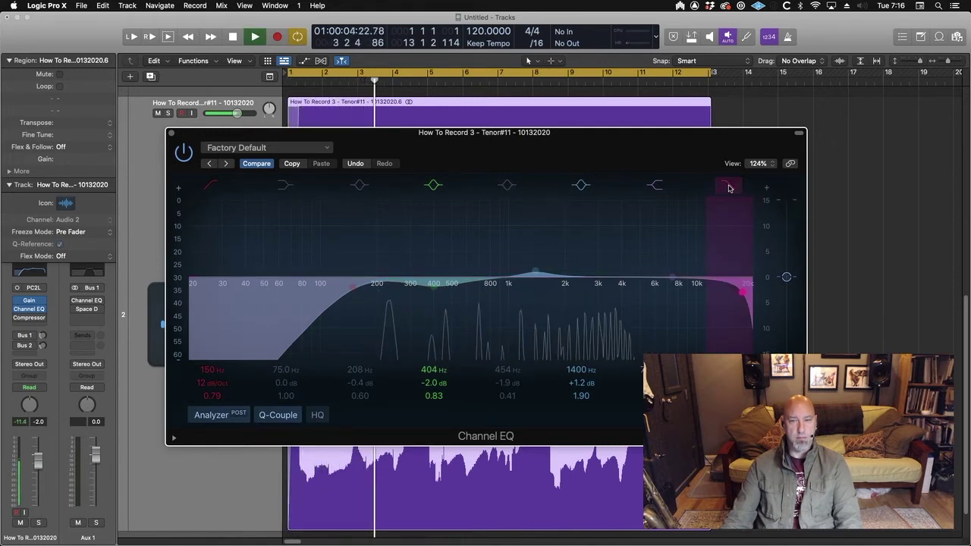
pyautogui.click(729, 188)
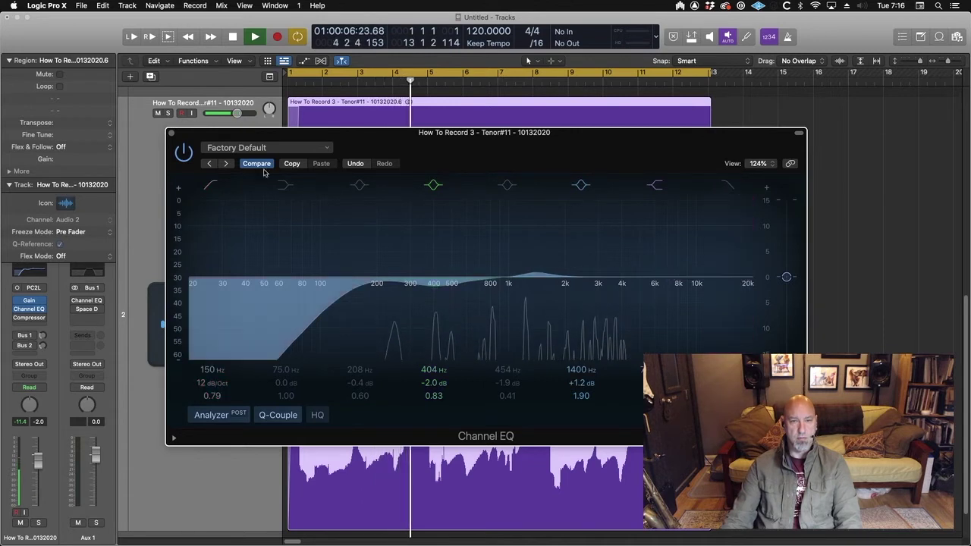
# Compare the tenor track with the entire Channel EQ bypassed and active during playback.
pyautogui.press('space')
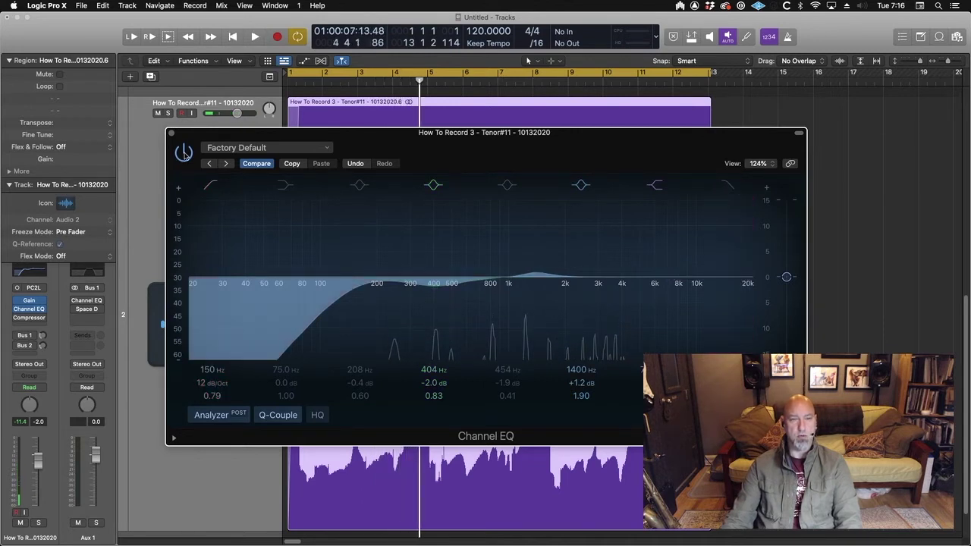
pyautogui.click(184, 153)
pyautogui.press('Return')
pyautogui.press('space')
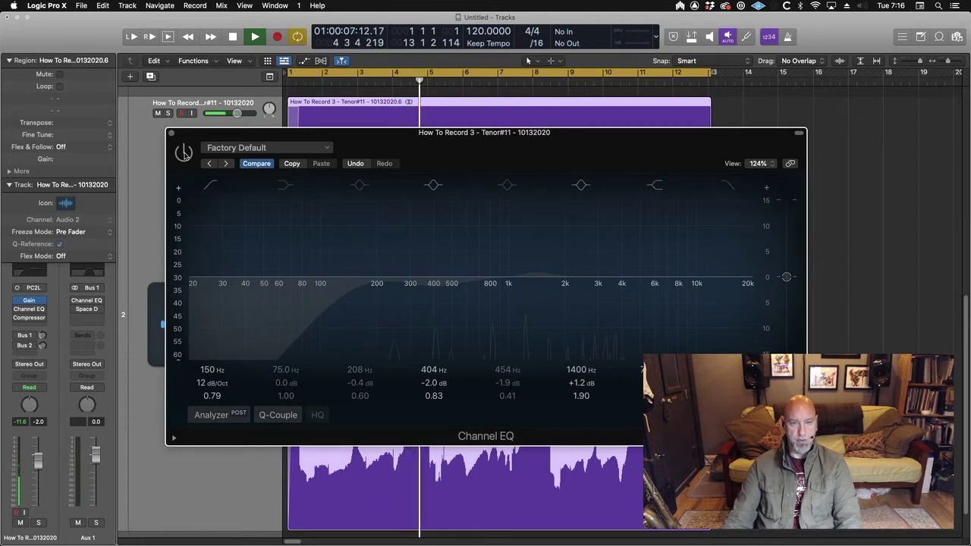
pyautogui.click(184, 153)
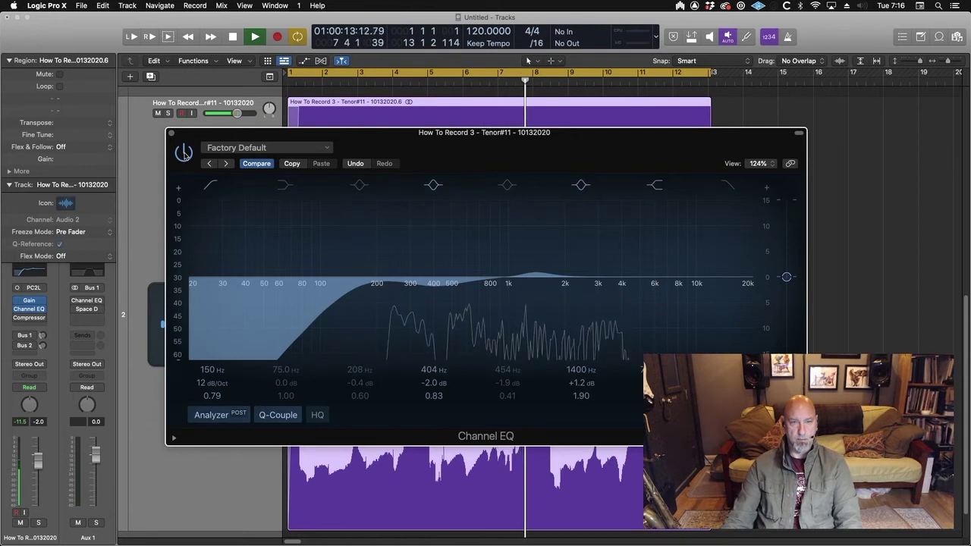
pyautogui.click(184, 153)
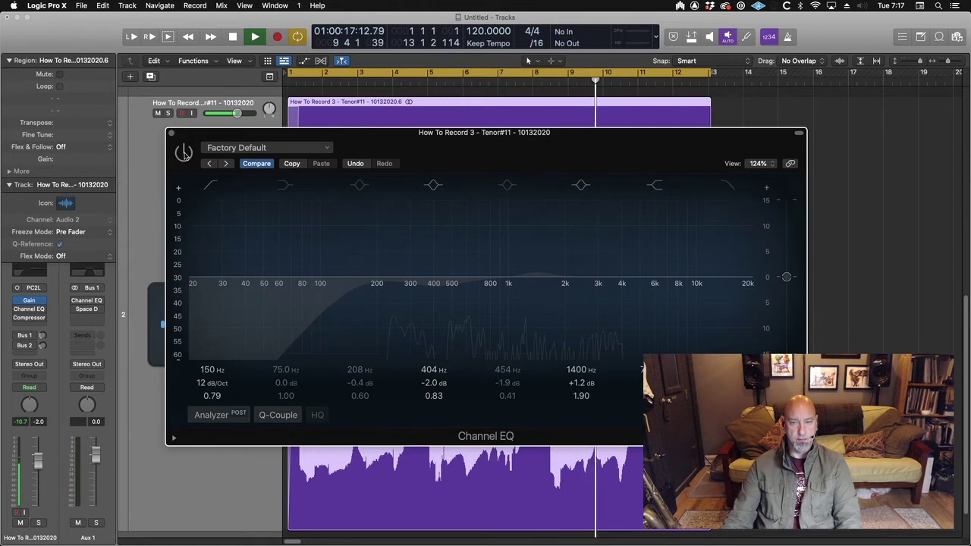
pyautogui.click(184, 153)
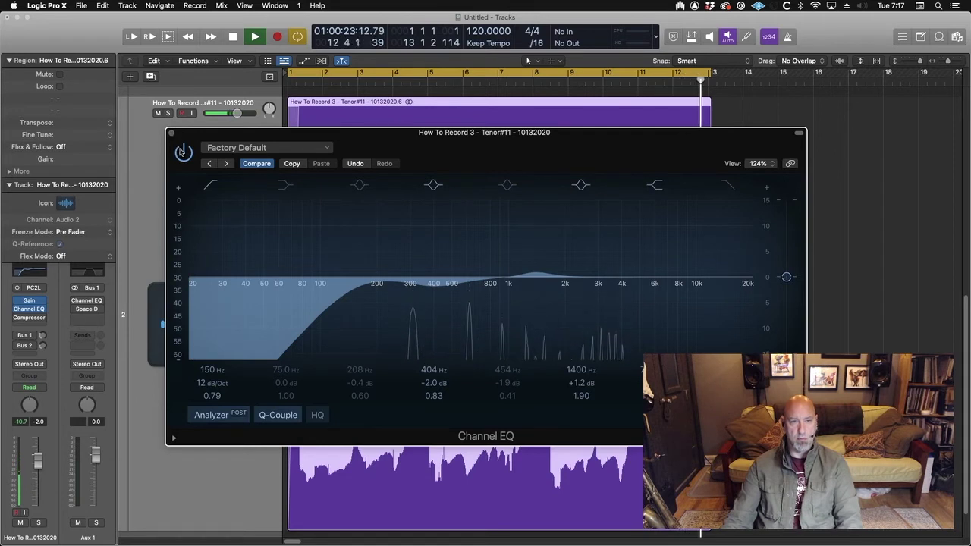
pyautogui.click(182, 151)
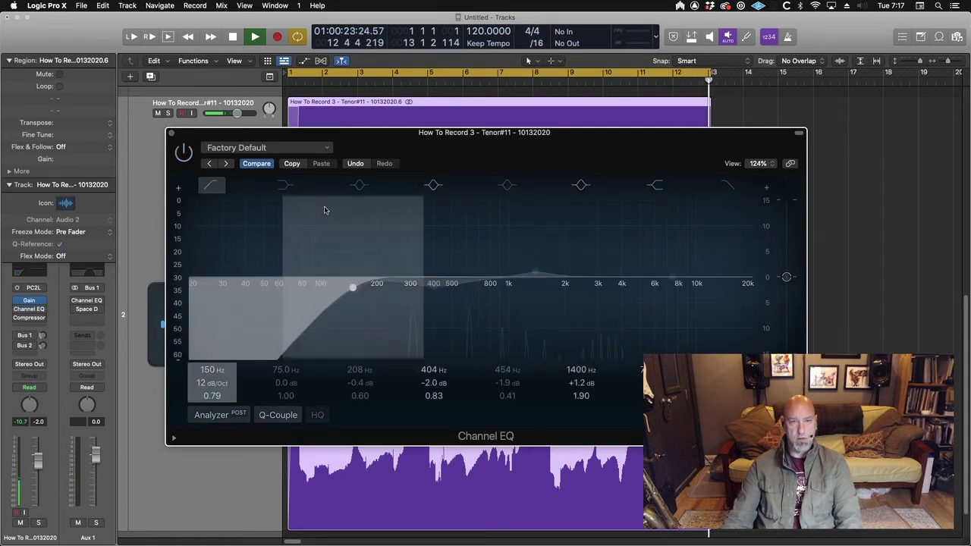
pyautogui.click(430, 287)
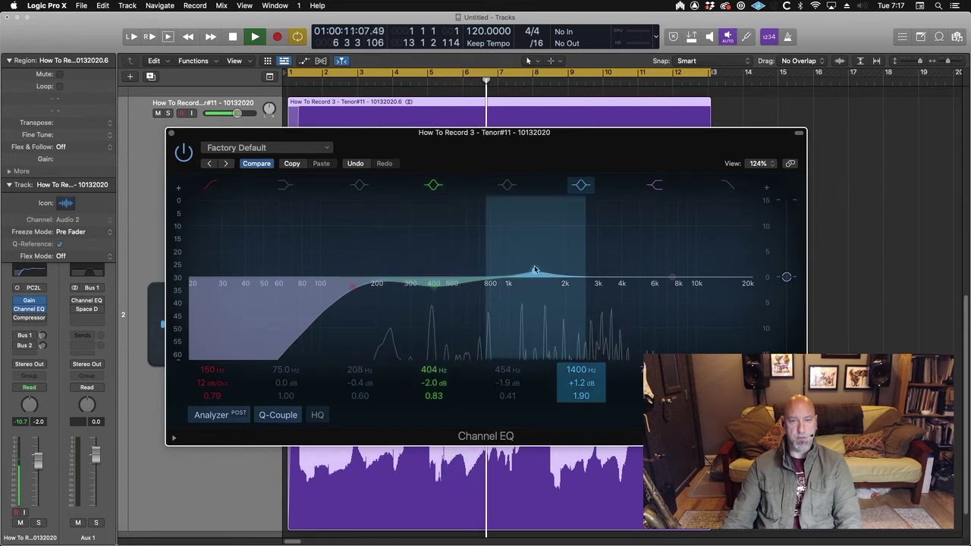
# Close the Channel EQ, stop playback and examine the threshold, ratio, make-up, attack and release settings of the tenor track's Compressor.
pyautogui.press('super+w')
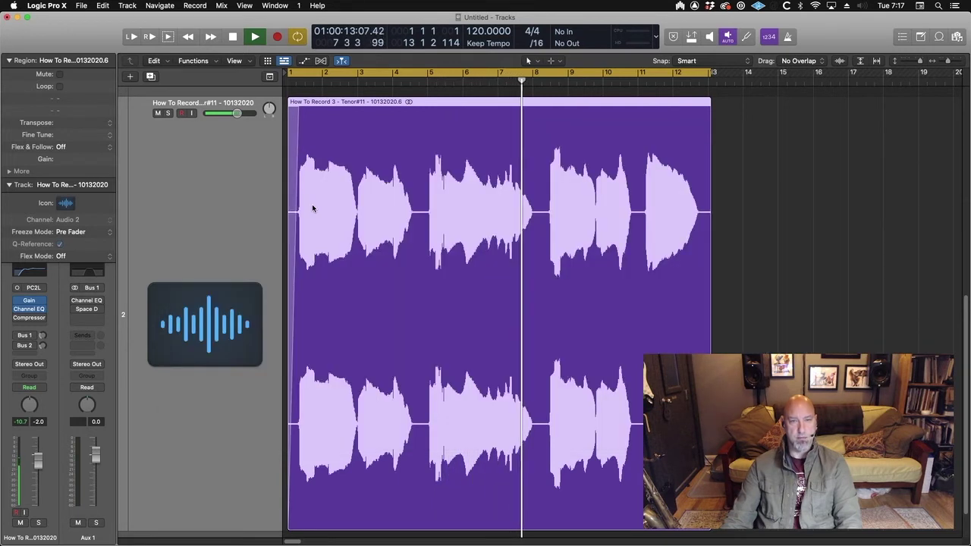
pyautogui.press('space')
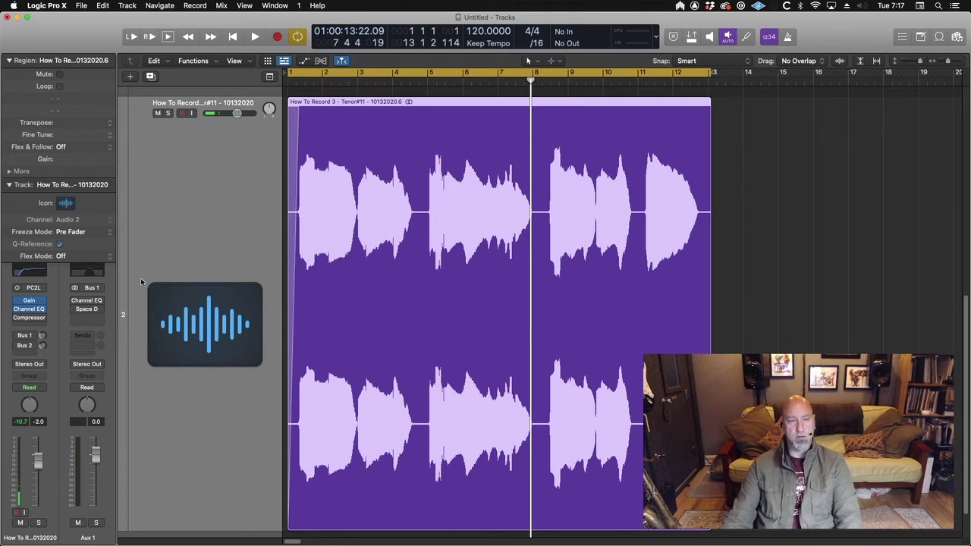
pyautogui.click(30, 319)
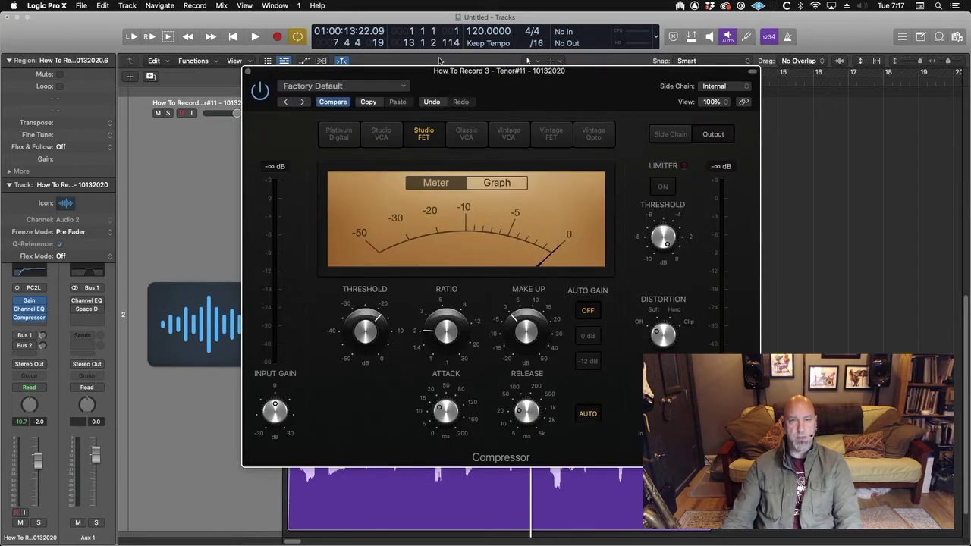
pyautogui.moveTo(440, 72); pyautogui.dragTo(426, 104)
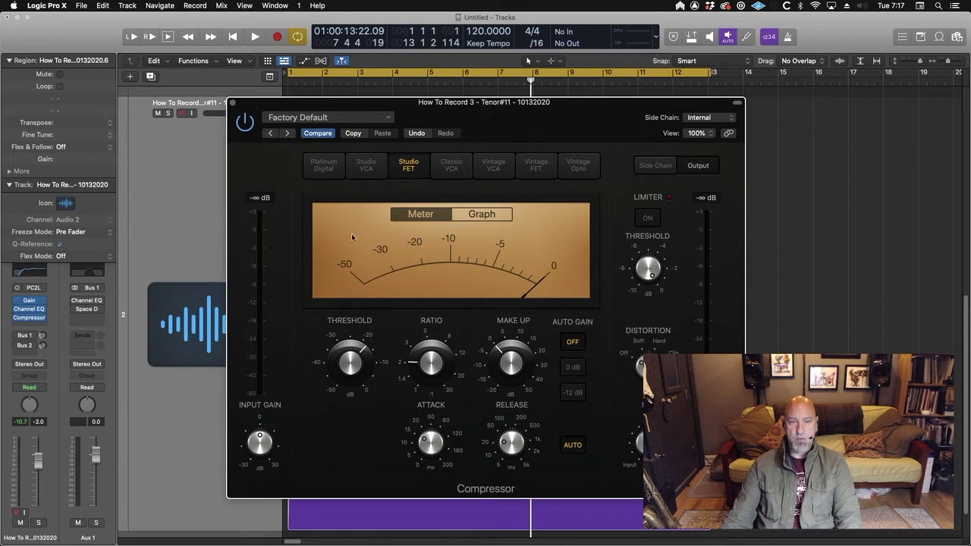
pyautogui.moveTo(331, 357)
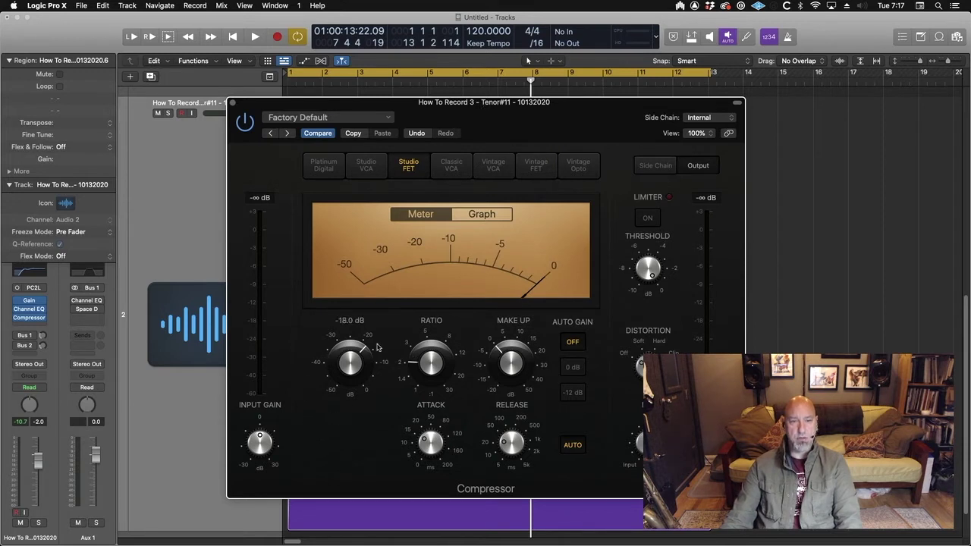
pyautogui.moveTo(414, 341)
pyautogui.moveTo(537, 344)
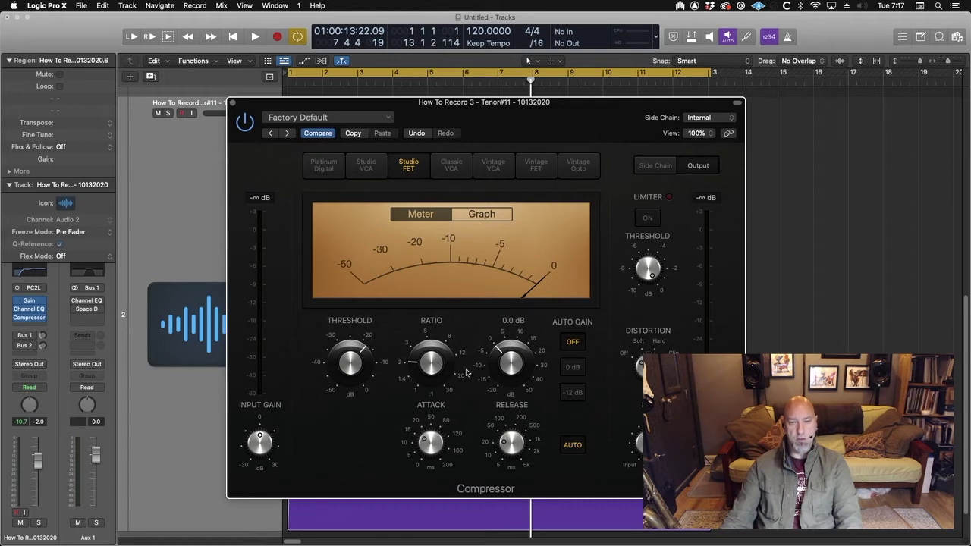
pyautogui.moveTo(433, 438)
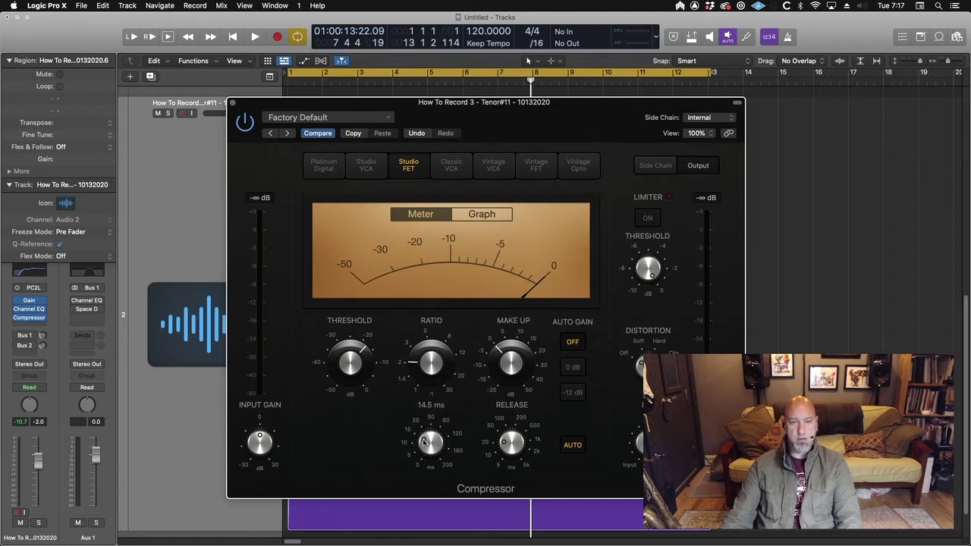
pyautogui.moveTo(509, 442)
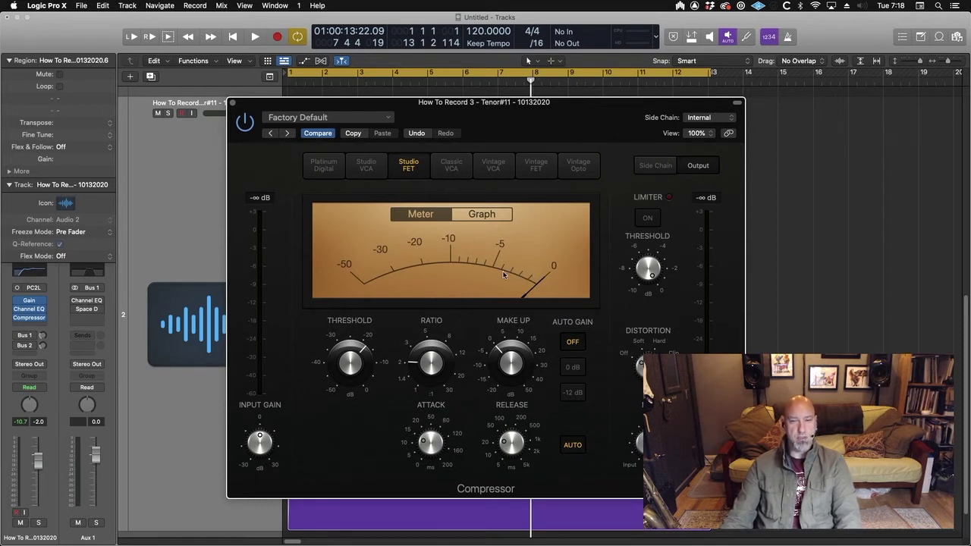
# Try Compressor thresholds of -34.0 dB and -10.5 dB during playback, and return the threshold to about -18 dB.
pyautogui.press('space')
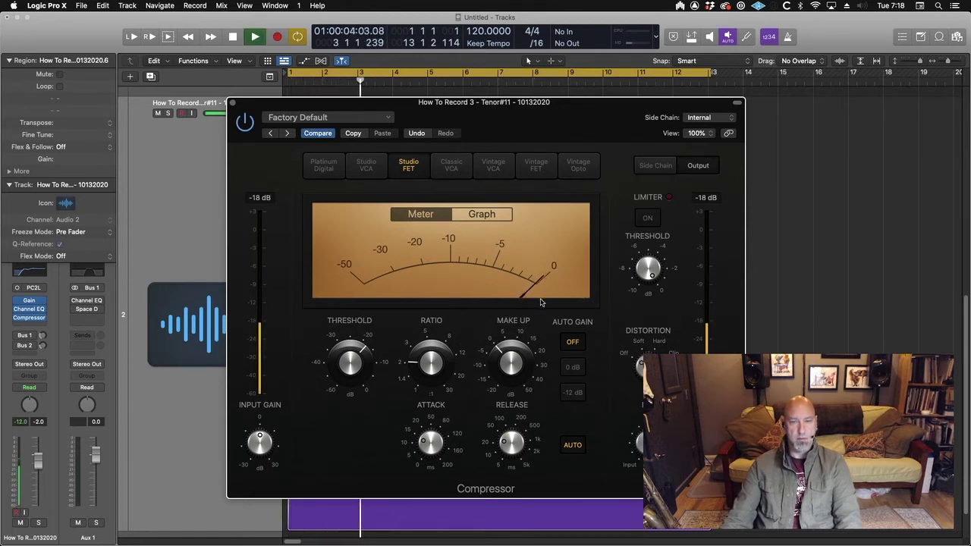
pyautogui.moveTo(343, 336); pyautogui.dragTo(331, 381)
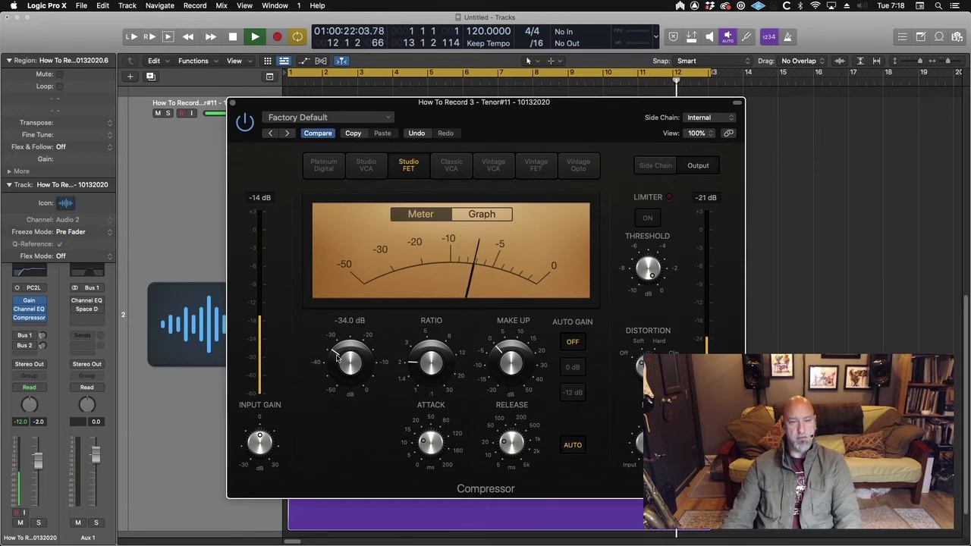
pyautogui.moveTo(338, 356); pyautogui.dragTo(364, 297)
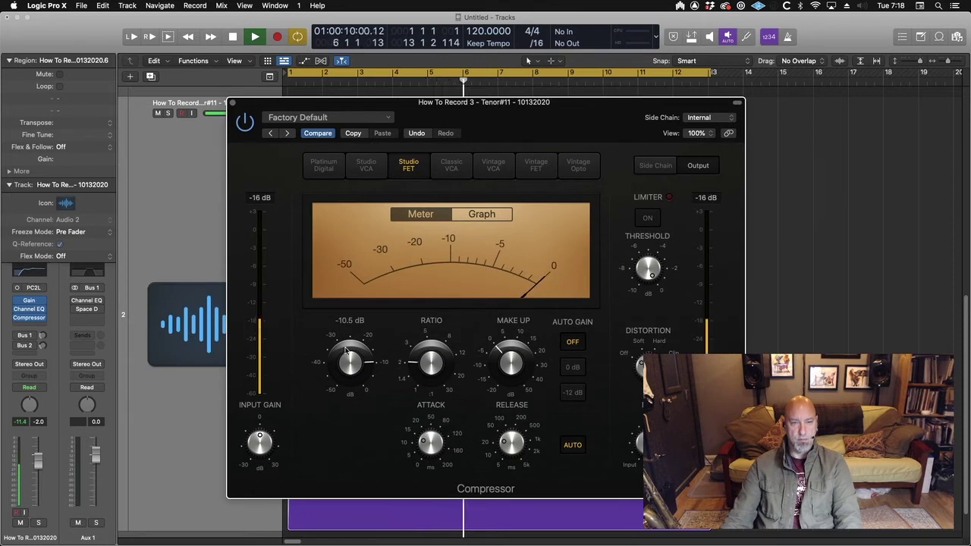
pyautogui.moveTo(345, 348); pyautogui.dragTo(351, 376)
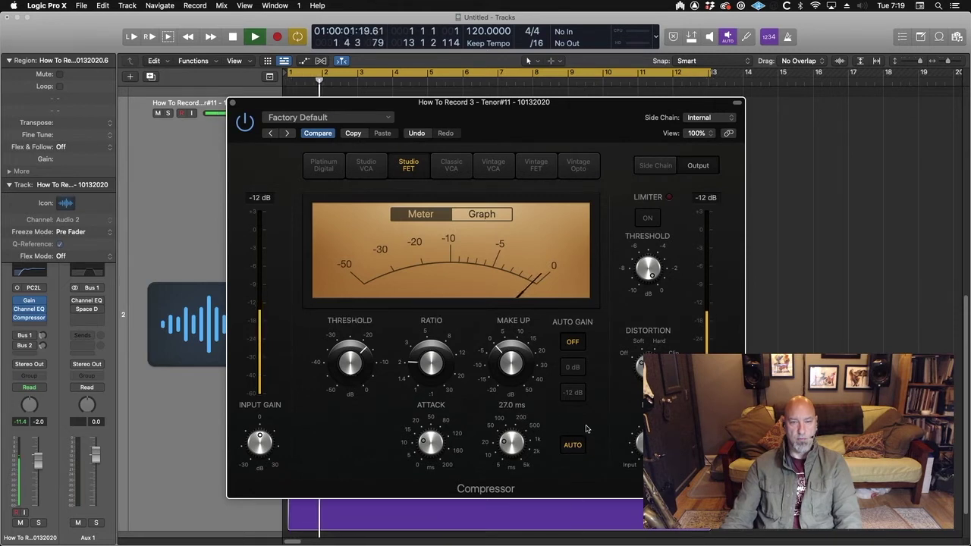
# Compare the tenor track with the Compressor bypassed and active during playback, and close the Compressor.
pyautogui.click(243, 123)
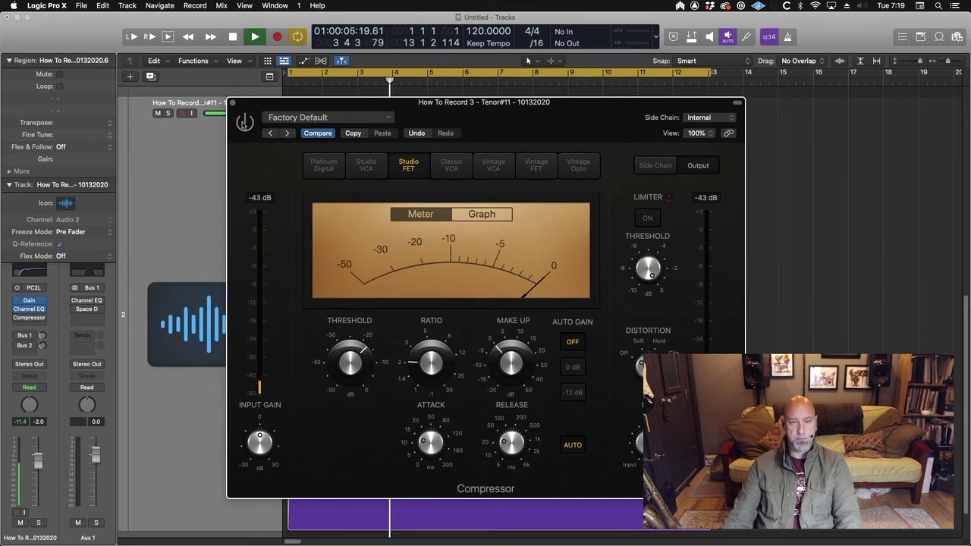
pyautogui.click(243, 123)
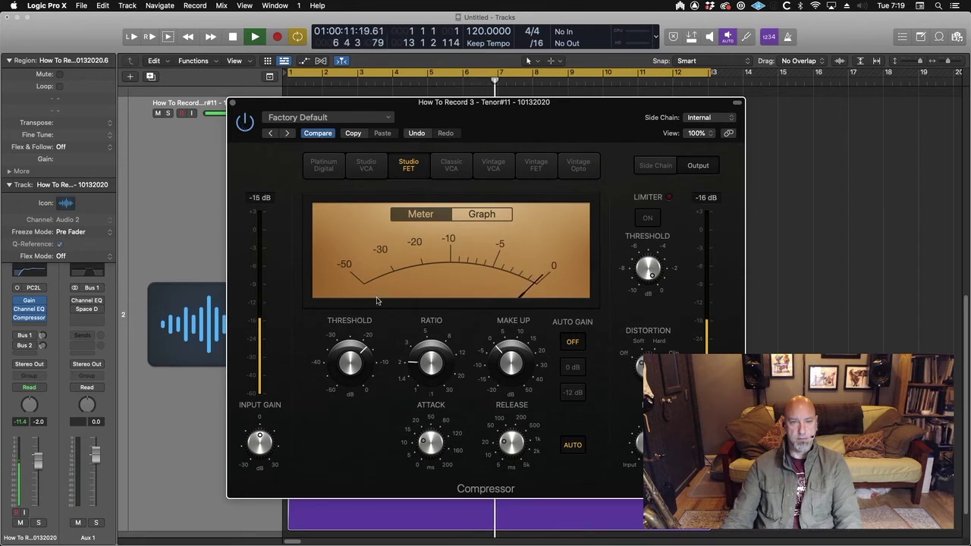
pyautogui.moveTo(347, 355)
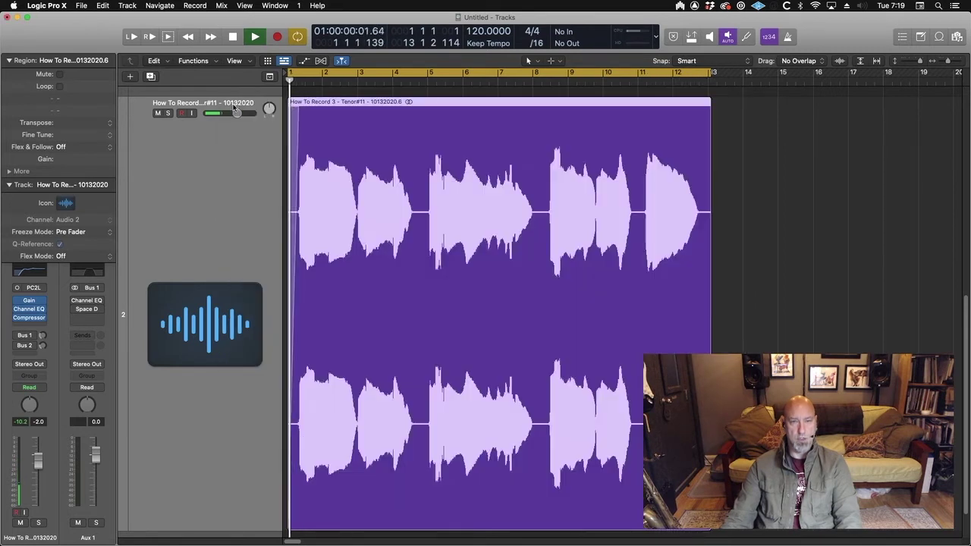
pyautogui.click(233, 102)
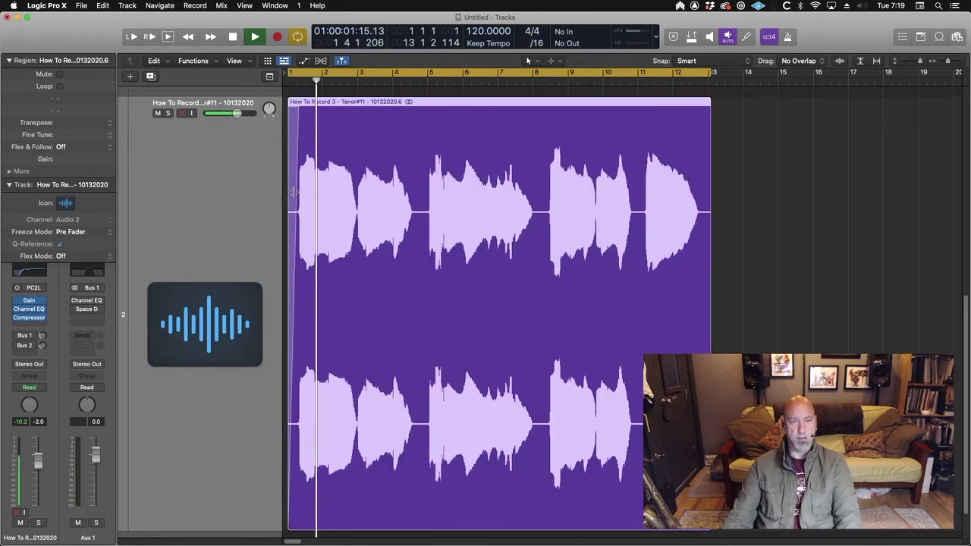
# Stop playback and return the playhead to the start of the project at bar 1.
pyautogui.press('space')
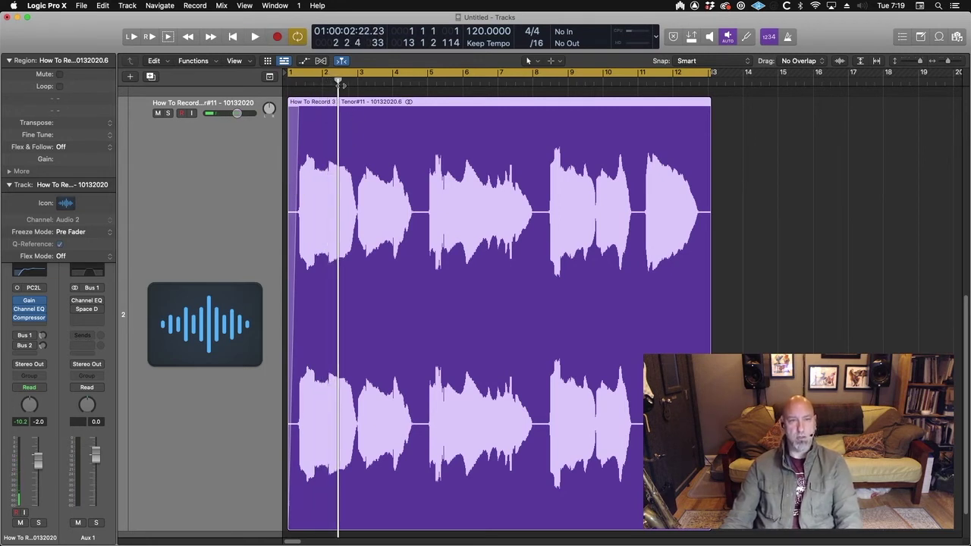
pyautogui.moveTo(338, 84); pyautogui.dragTo(286, 88)
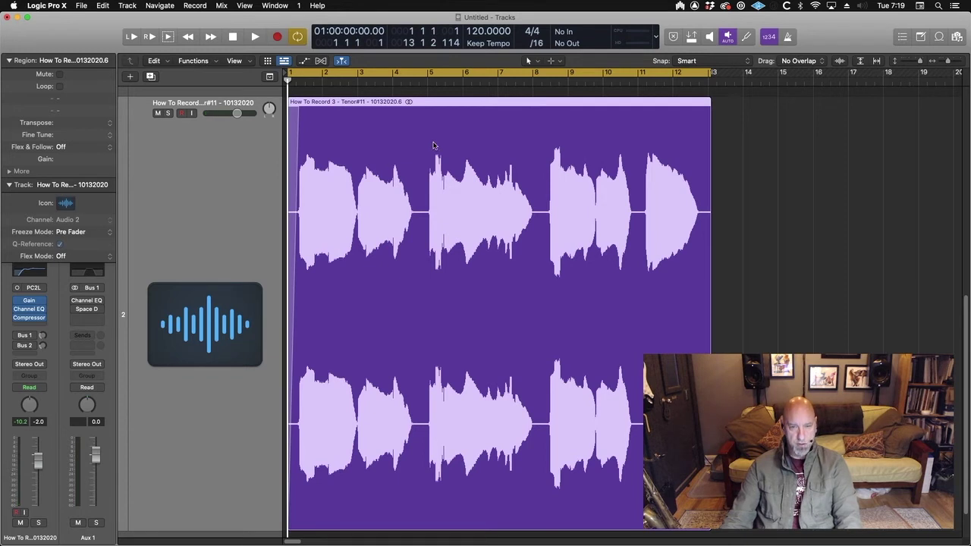
pyautogui.click(426, 81)
pyautogui.moveTo(427, 81); pyautogui.dragTo(278, 86)
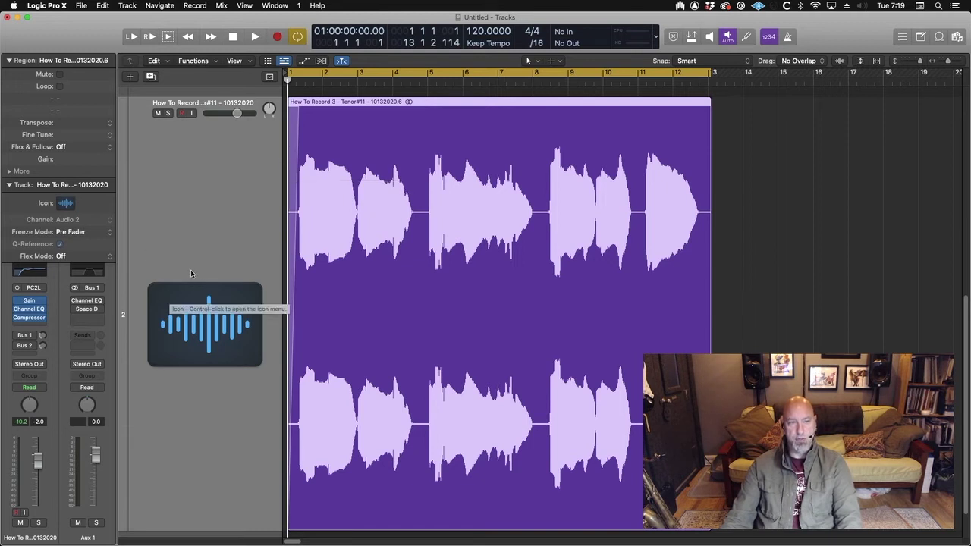
# Turn on the tenor track's Bus 1 send and open the Space Designer reverb on Aux 1.
pyautogui.click(25, 335)
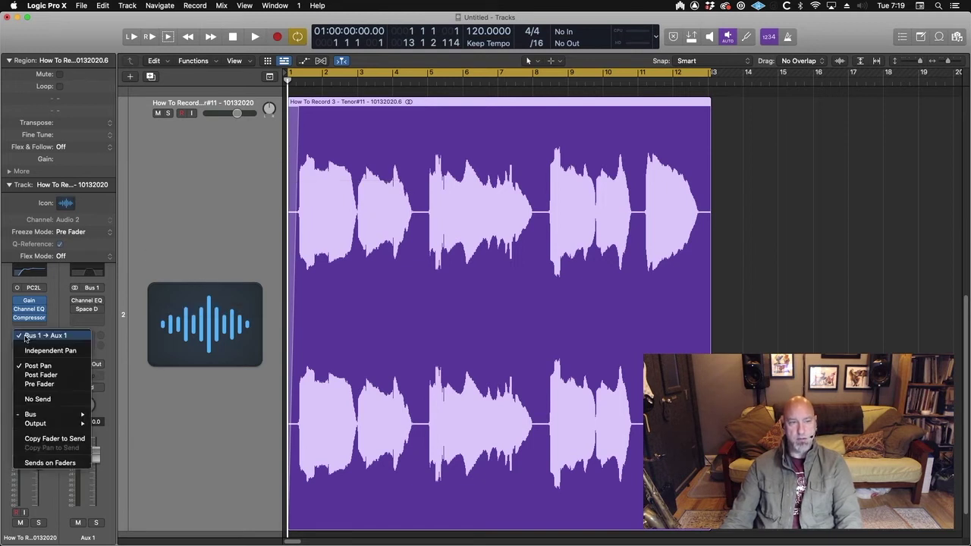
pyautogui.click(128, 322)
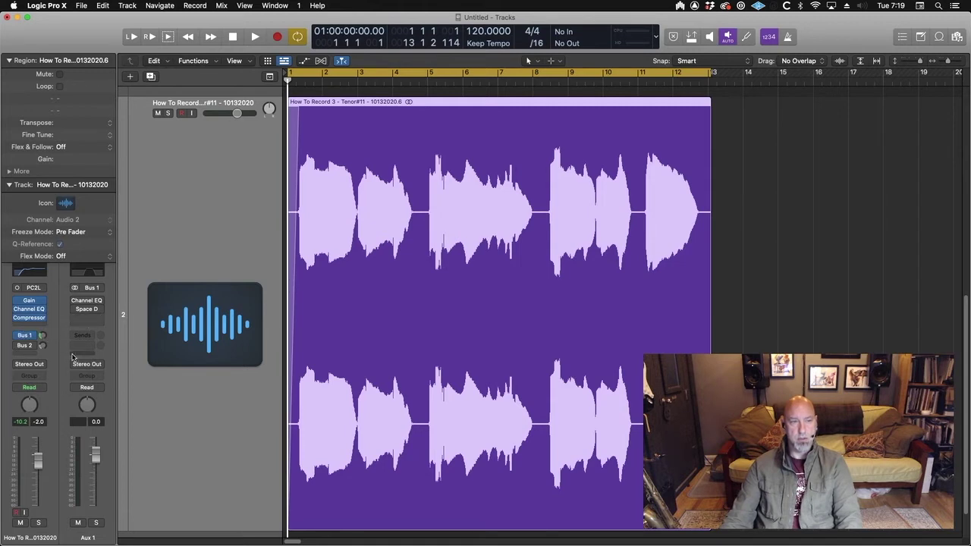
pyautogui.click(86, 308)
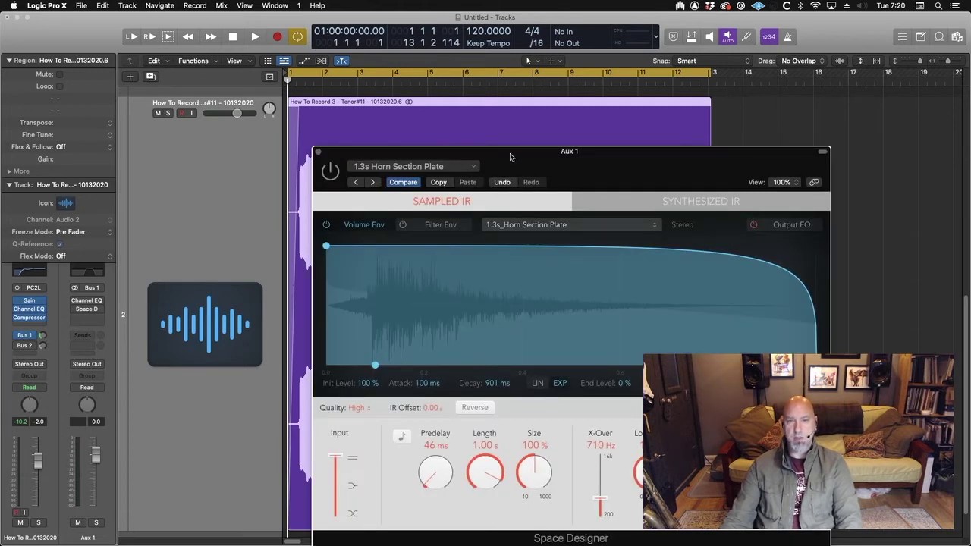
pyautogui.moveTo(511, 157); pyautogui.dragTo(457, 76)
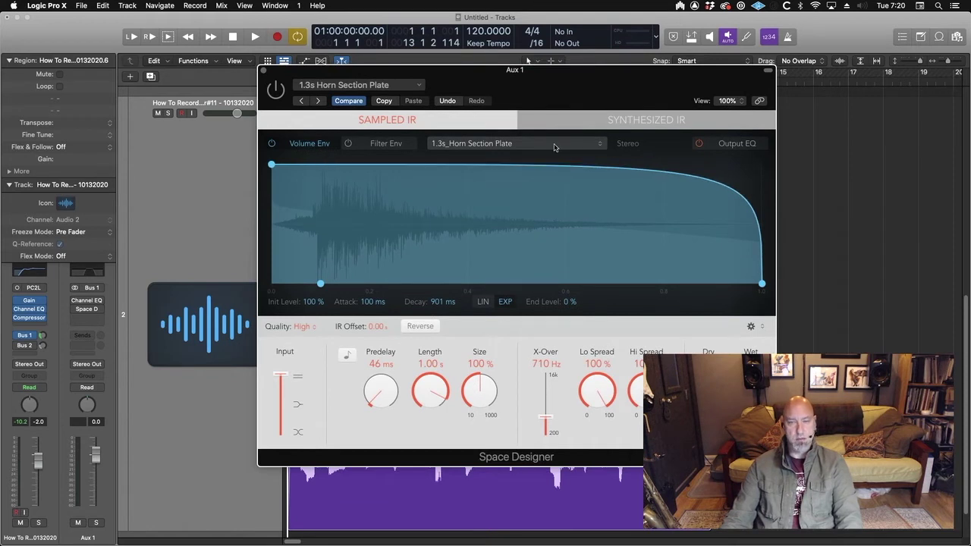
pyautogui.moveTo(531, 74); pyautogui.dragTo(531, 107)
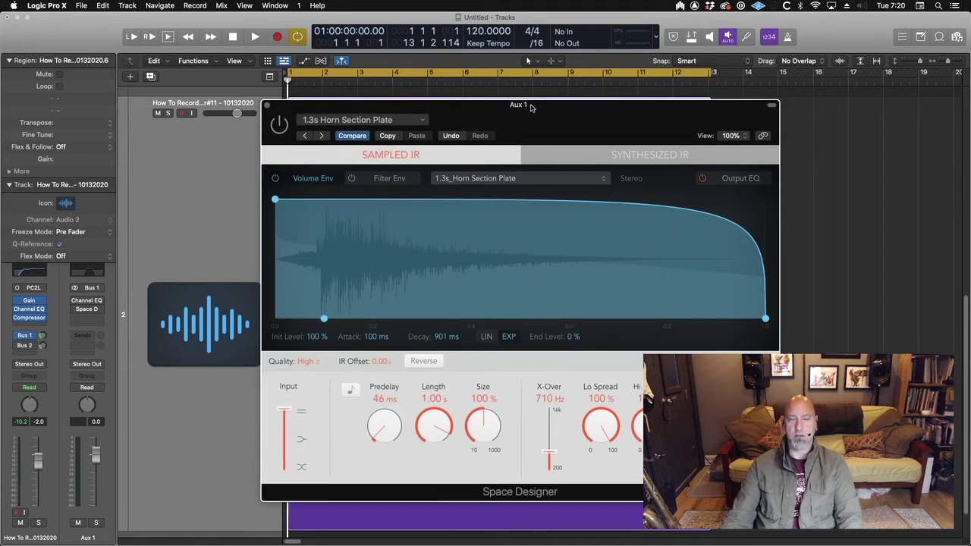
pyautogui.moveTo(529, 107)
pyautogui.mouseDown()
pyautogui.moveTo(531, 121)
pyautogui.moveTo(524, 104)
pyautogui.mouseUp()
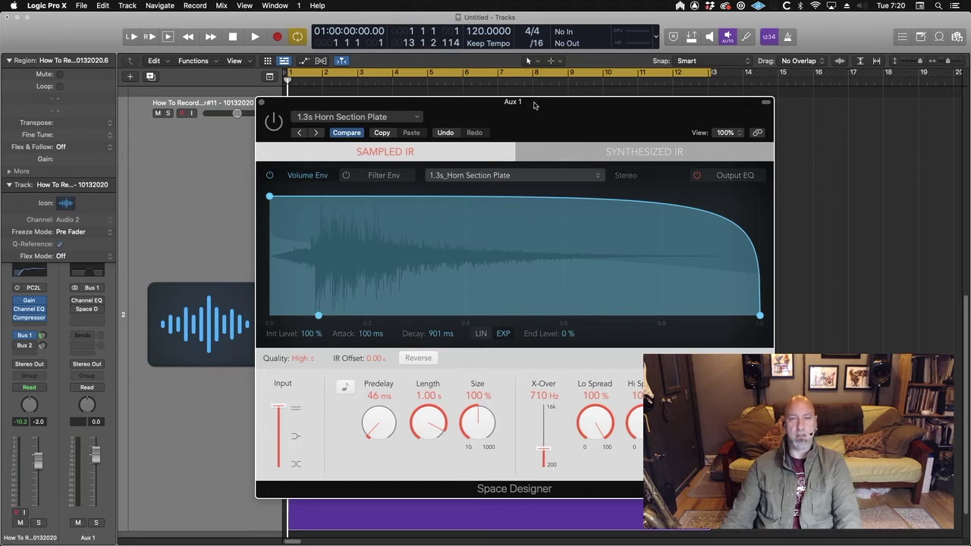
pyautogui.moveTo(534, 106); pyautogui.dragTo(530, 110)
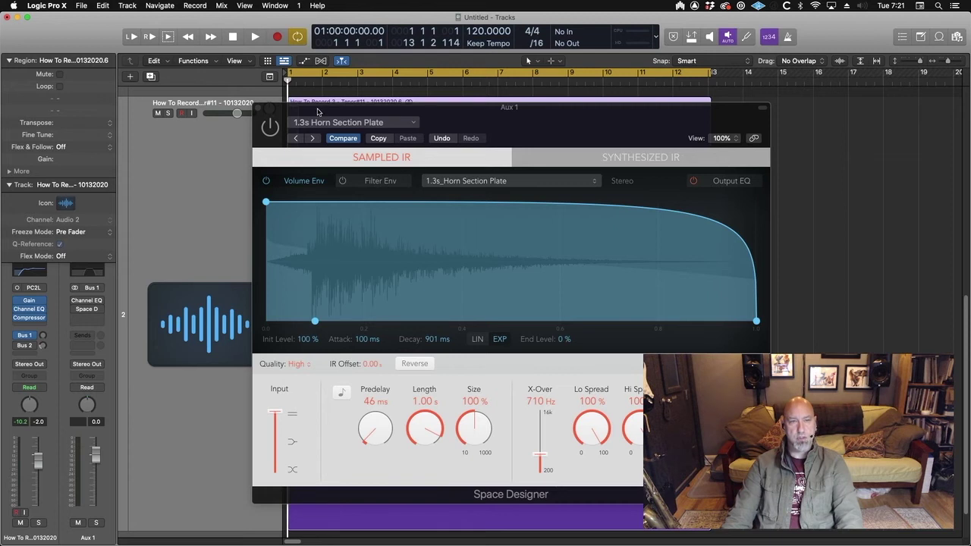
# Open the Channel EQ that precedes Space Designer on Aux 1 and turn it on.
pyautogui.click(86, 302)
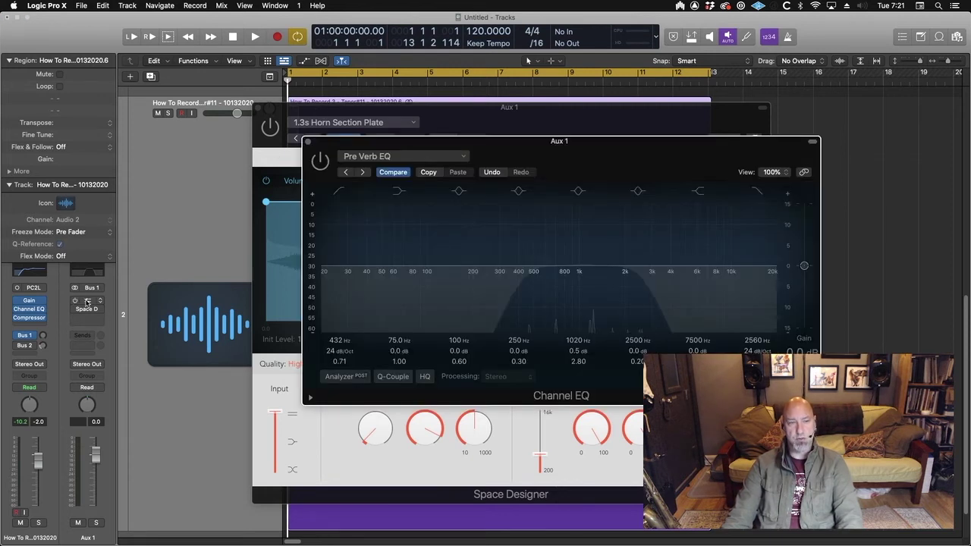
pyautogui.click(323, 161)
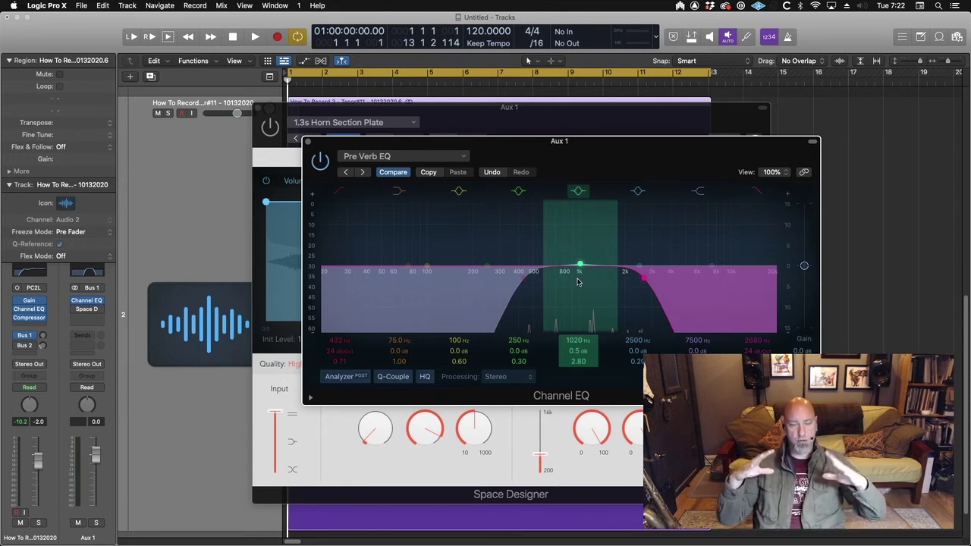
# Turn Space Designer back on in the Aux 1 effect chain.
pyautogui.click(74, 308)
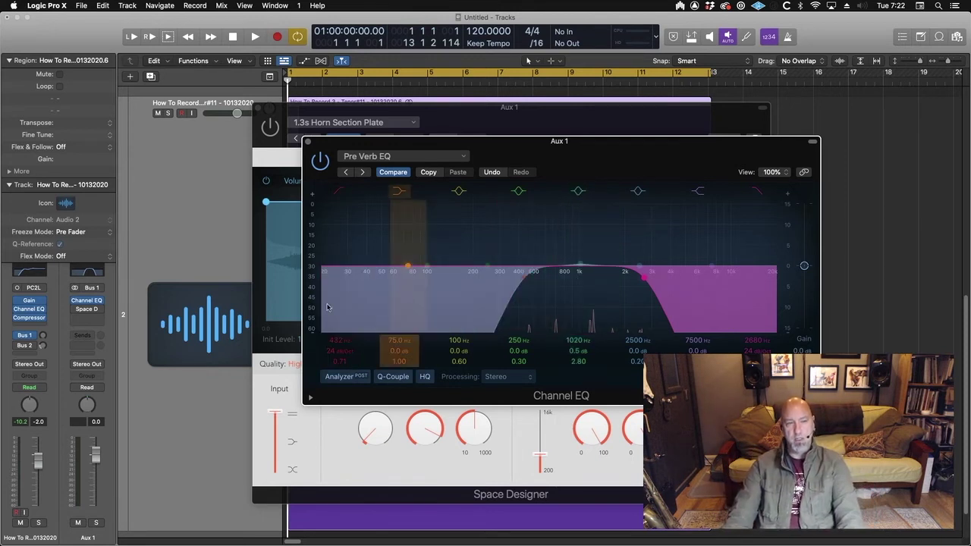
pyautogui.click(74, 309)
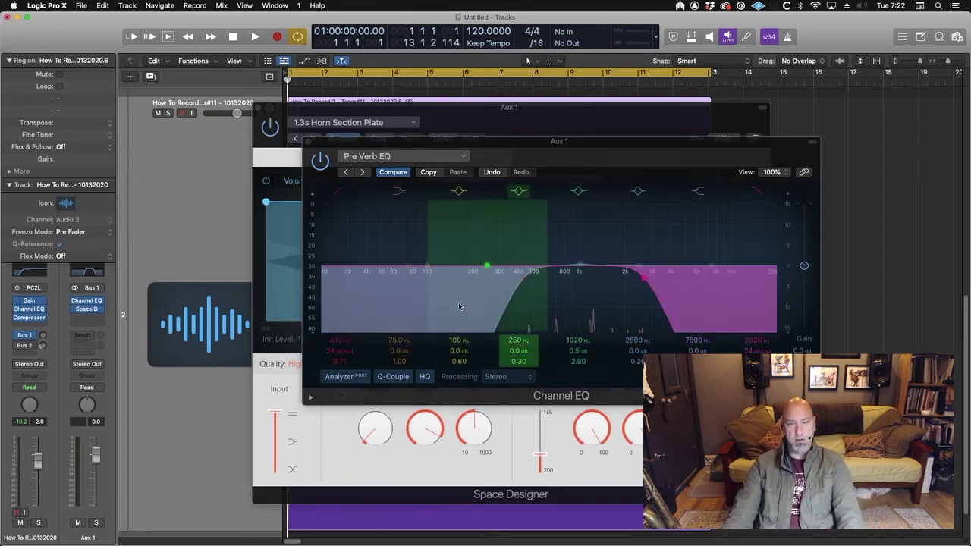
pyautogui.click(75, 308)
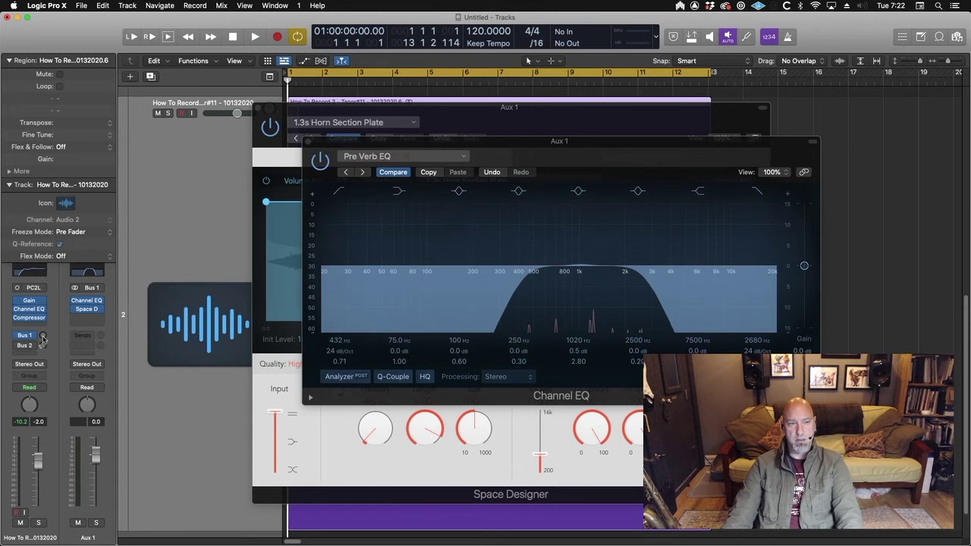
# Start playback and raise the tenor track's Bus 1 send level to bring in the reverb.
pyautogui.press('space')
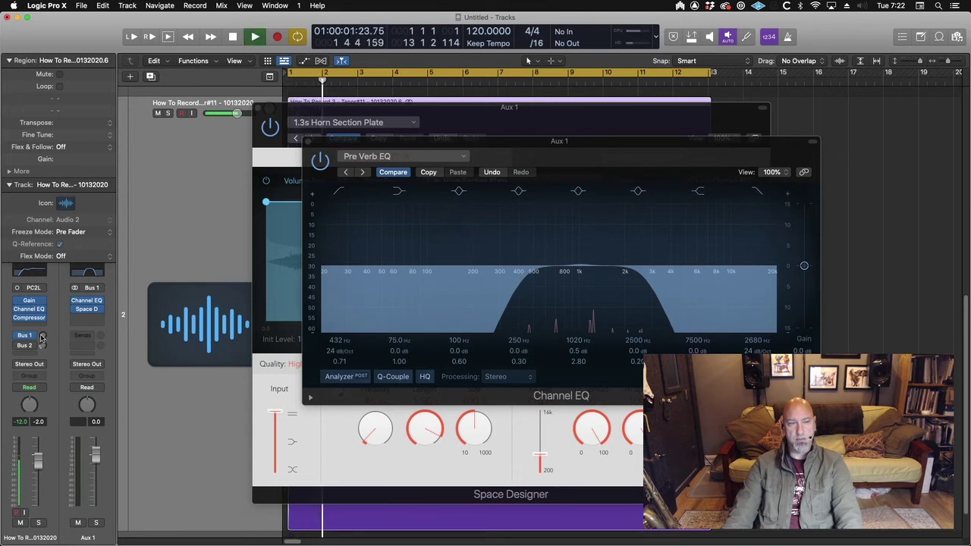
pyautogui.moveTo(43, 337); pyautogui.dragTo(43, 312)
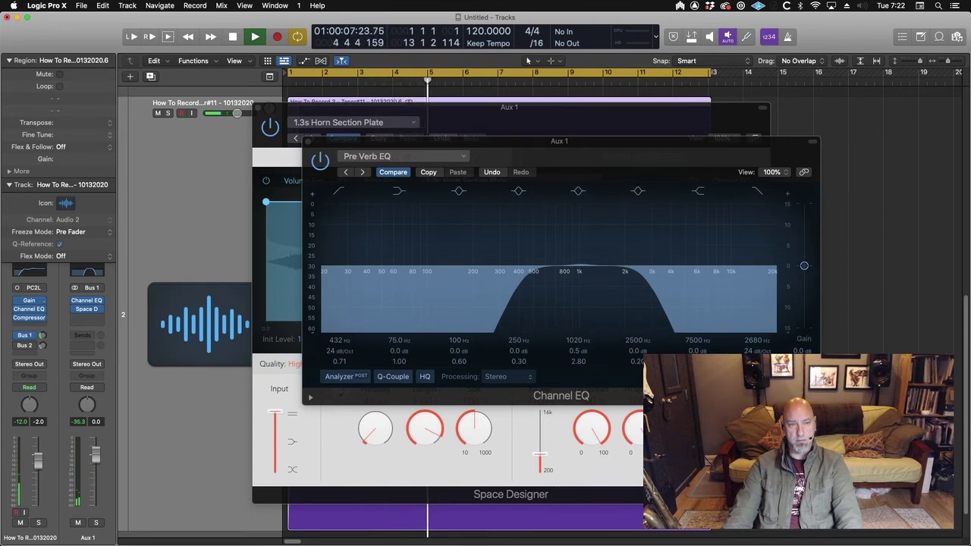
pyautogui.moveTo(43, 335); pyautogui.dragTo(42, 334)
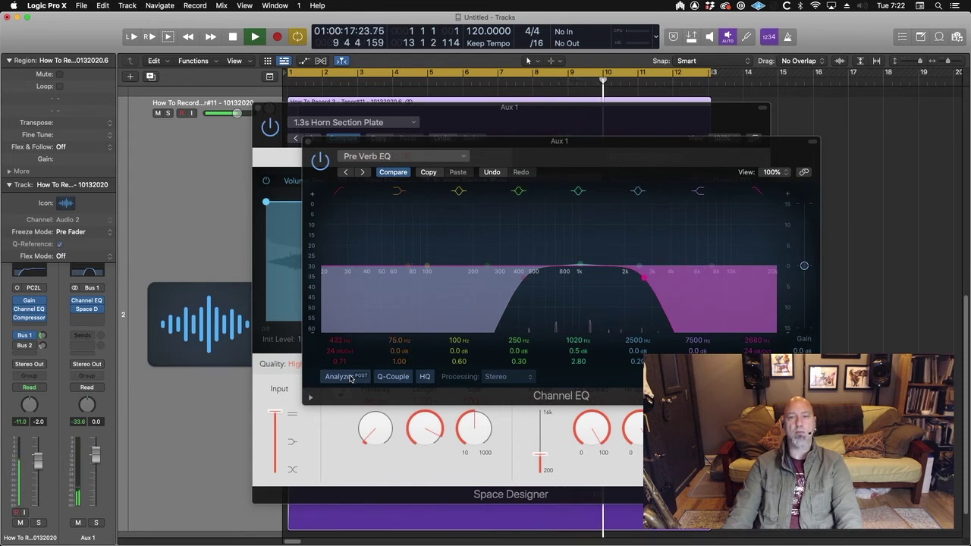
# Compare the reverb with the Pre Verb EQ bypassed and active during playback, and close both Aux 1 effects.
pyautogui.click(320, 160)
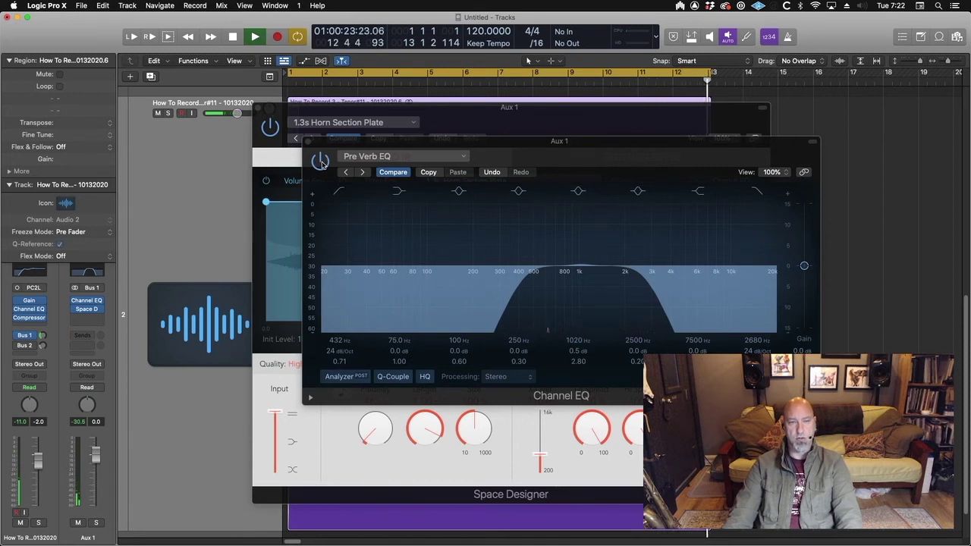
pyautogui.click(320, 160)
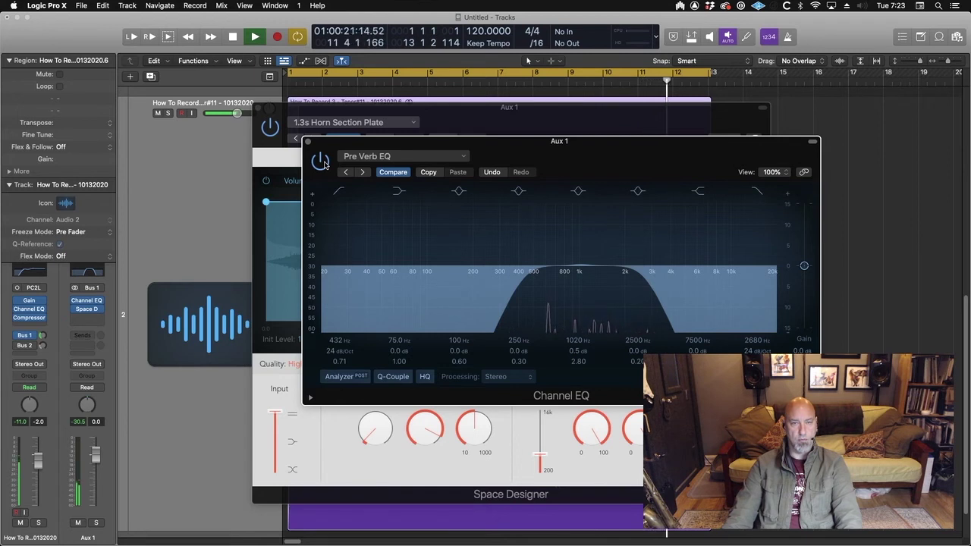
pyautogui.click(322, 161)
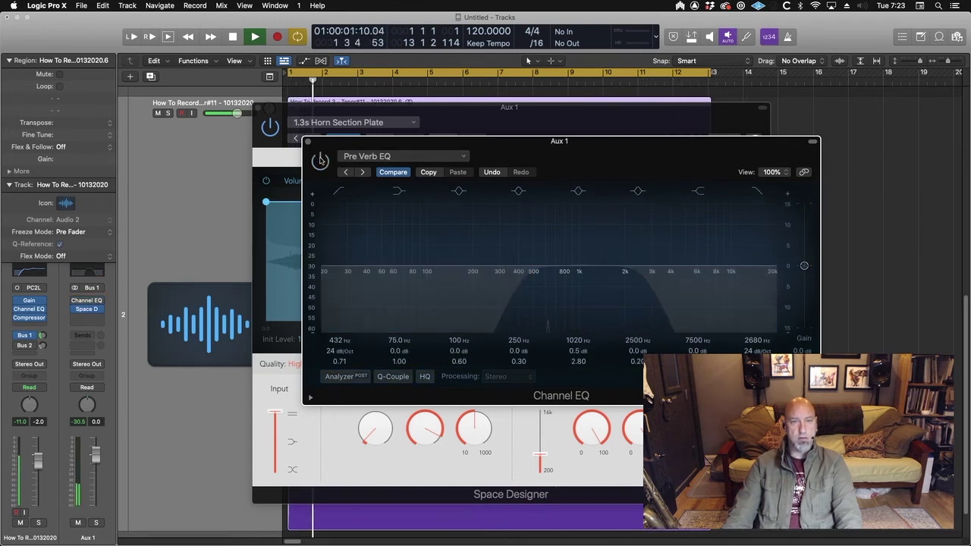
pyautogui.click(321, 160)
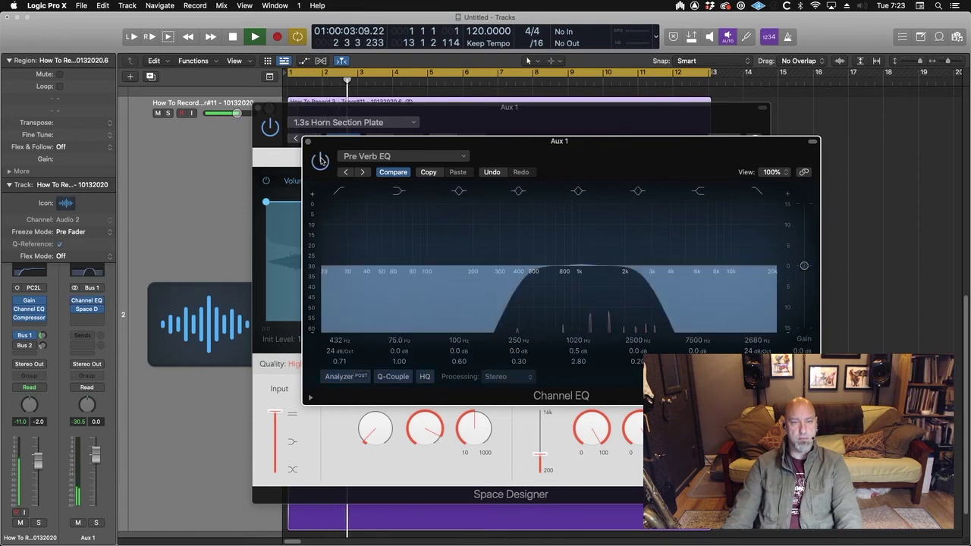
pyautogui.click(322, 160)
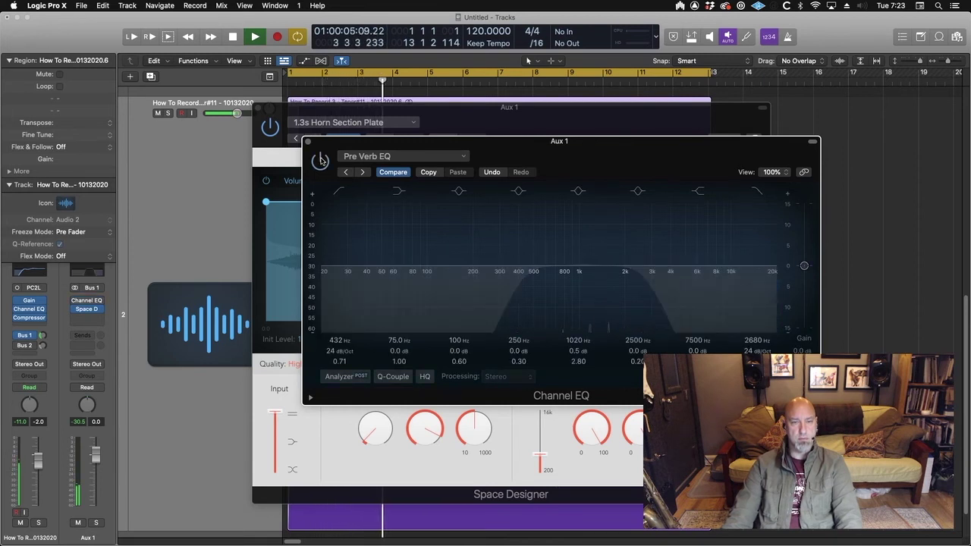
pyautogui.click(321, 160)
pyautogui.press('space')
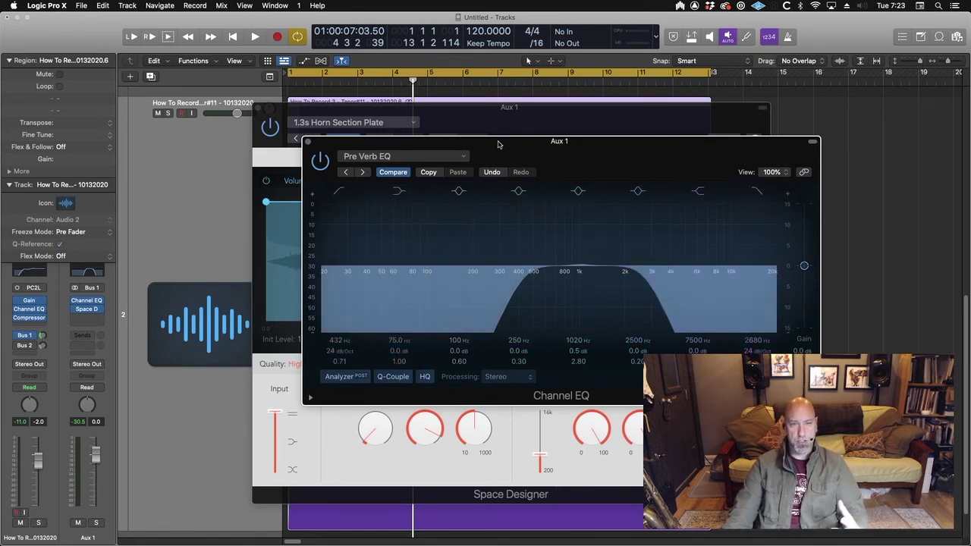
pyautogui.click(308, 143)
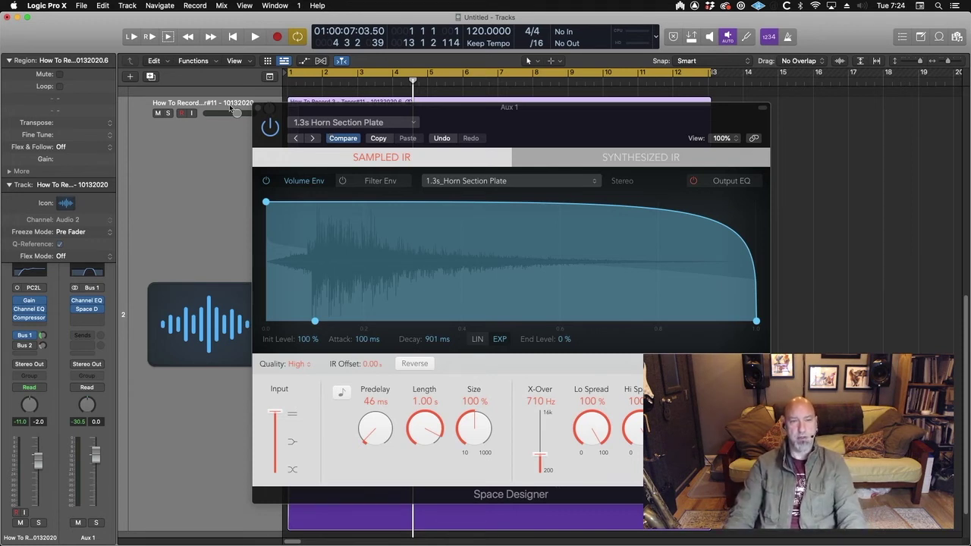
pyautogui.click(259, 110)
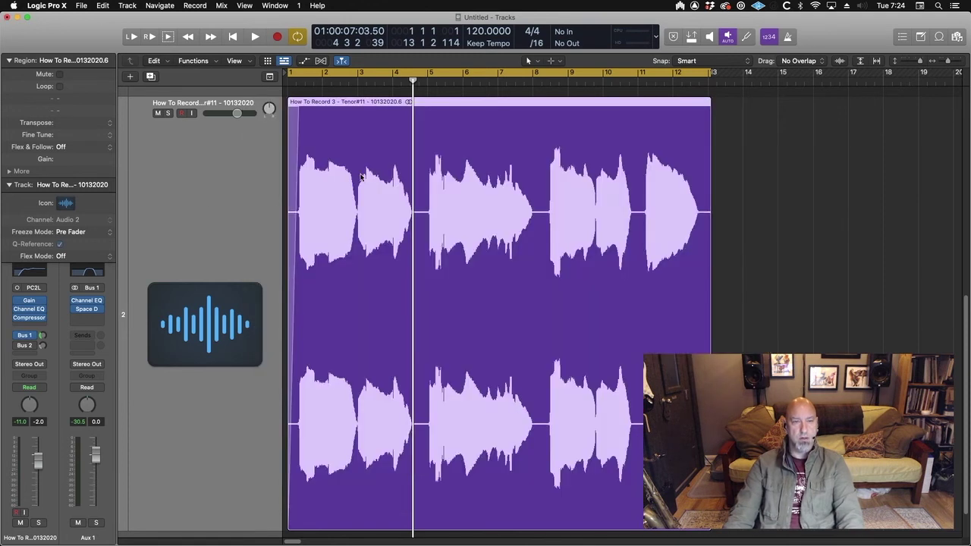
# Turn on the tenor track's Bus 2 send and open the Tape Delay on Aux 2.
pyautogui.click(41, 347)
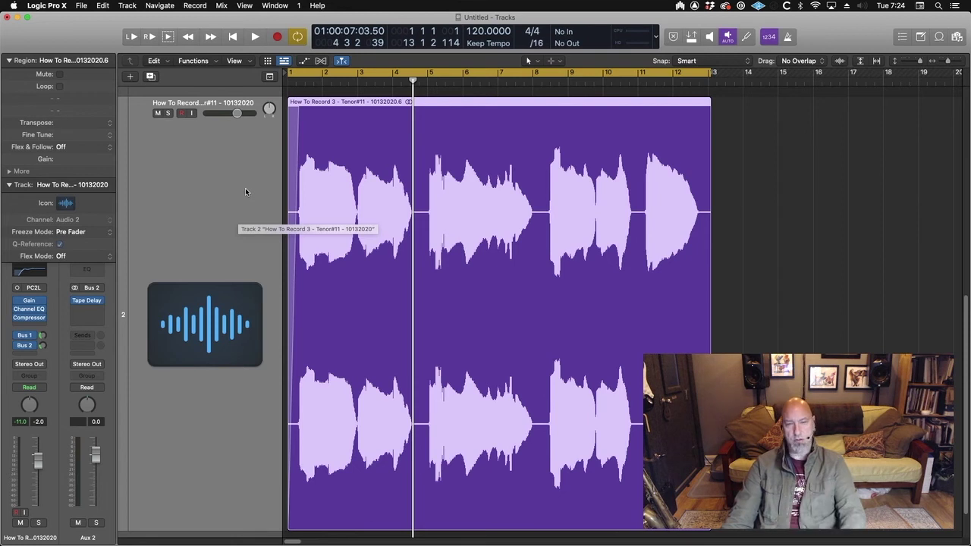
pyautogui.click(86, 301)
pyautogui.moveTo(516, 163); pyautogui.dragTo(483, 90)
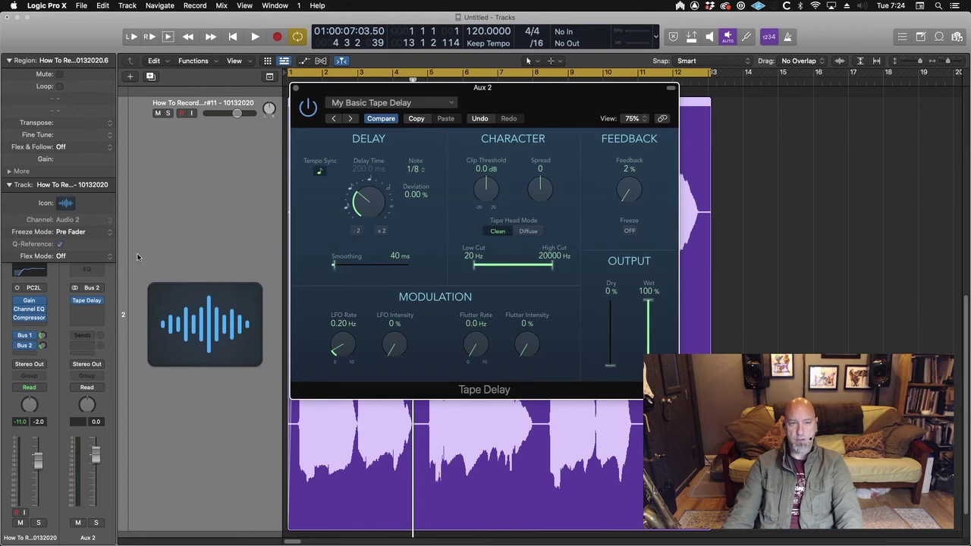
pyautogui.click(110, 270)
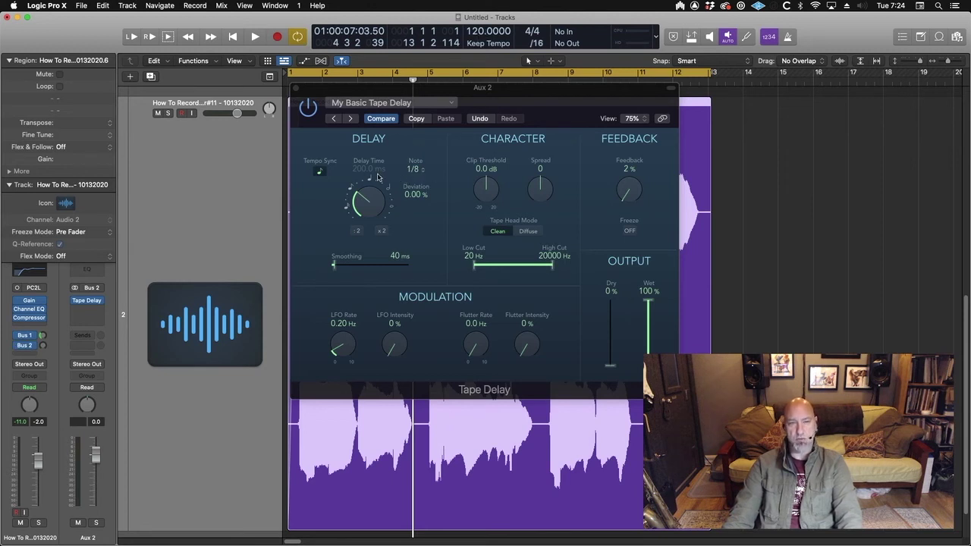
# Turn off the Tape Delay's Tempo Sync and raise the tenor track's Bus 2 send to about -19.3 dB while playing from the start.
pyautogui.click(320, 172)
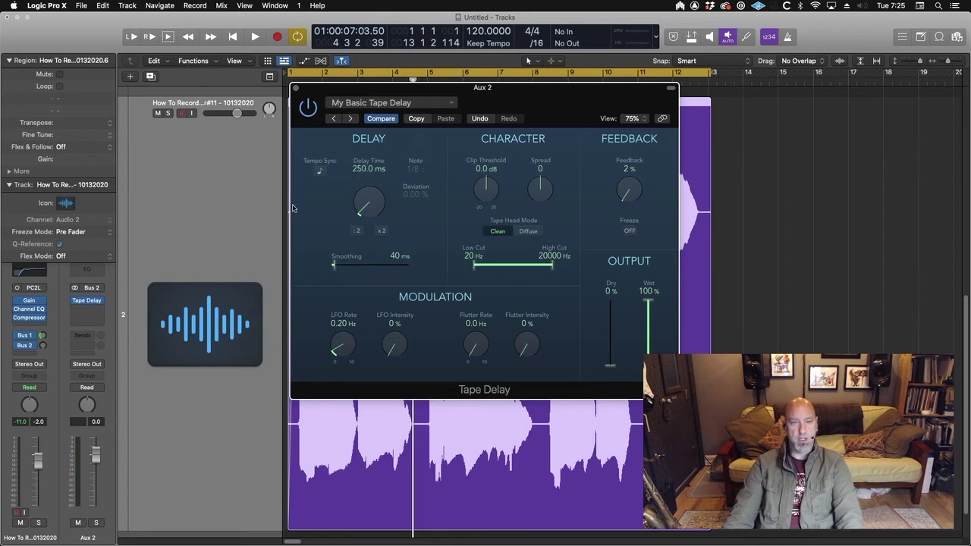
pyautogui.press('Return')
pyautogui.press('space')
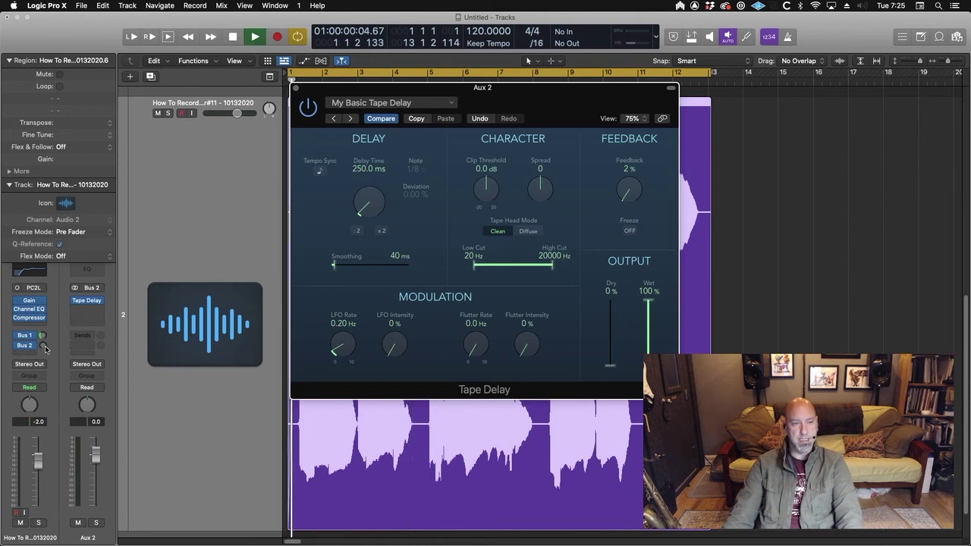
pyautogui.moveTo(42, 345)
pyautogui.mouseDown()
pyautogui.moveTo(43, 334)
pyautogui.moveTo(43, 349)
pyautogui.mouseUp()
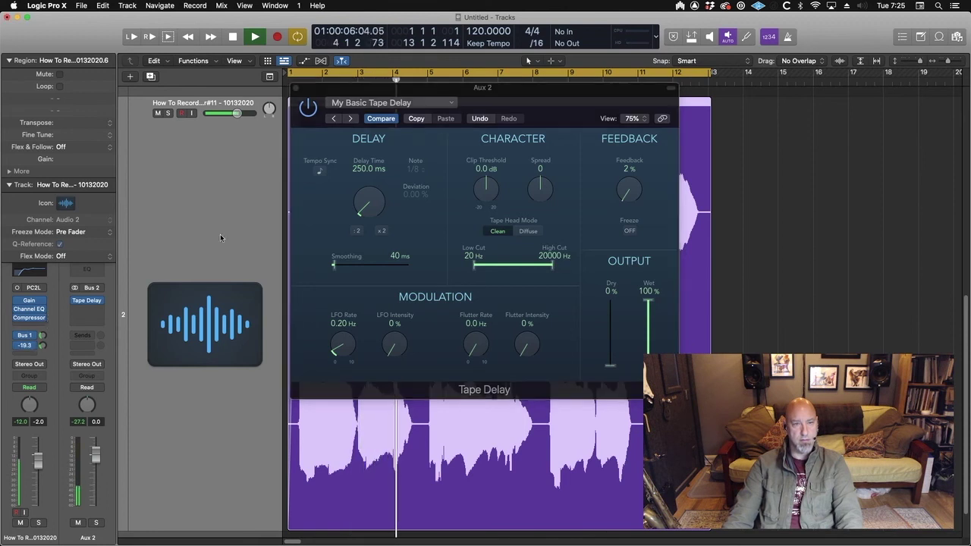
# Set the Tape Delay's Delay Time to 100 ms and raise the tenor track's Bus 2 send slightly.
pyautogui.moveTo(362, 170); pyautogui.dragTo(362, 208)
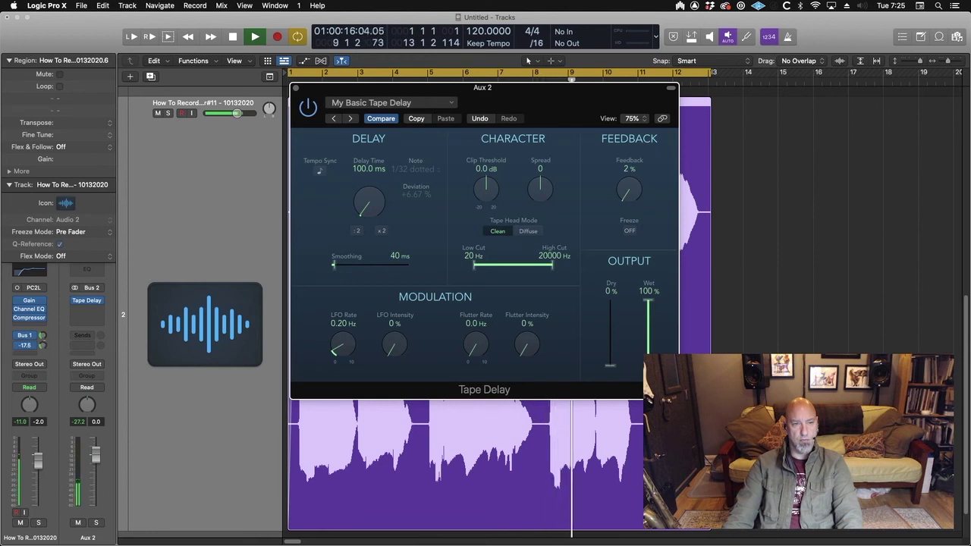
pyautogui.moveTo(53, 346); pyautogui.dragTo(62, 340)
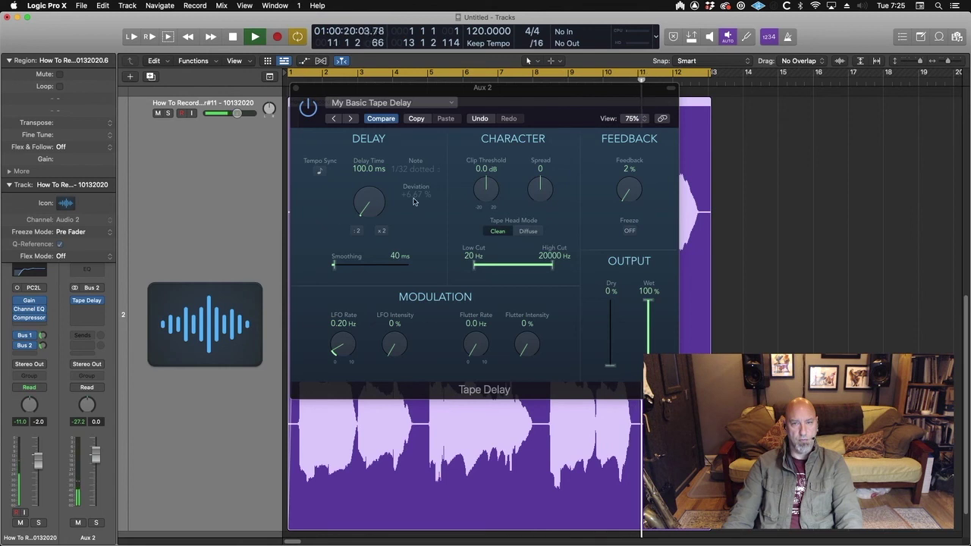
# Set the Tape Delay's Feedback to 15% and its Delay Time to 210 ms.
pyautogui.click(628, 191)
pyautogui.moveTo(628, 191); pyautogui.dragTo(627, 181)
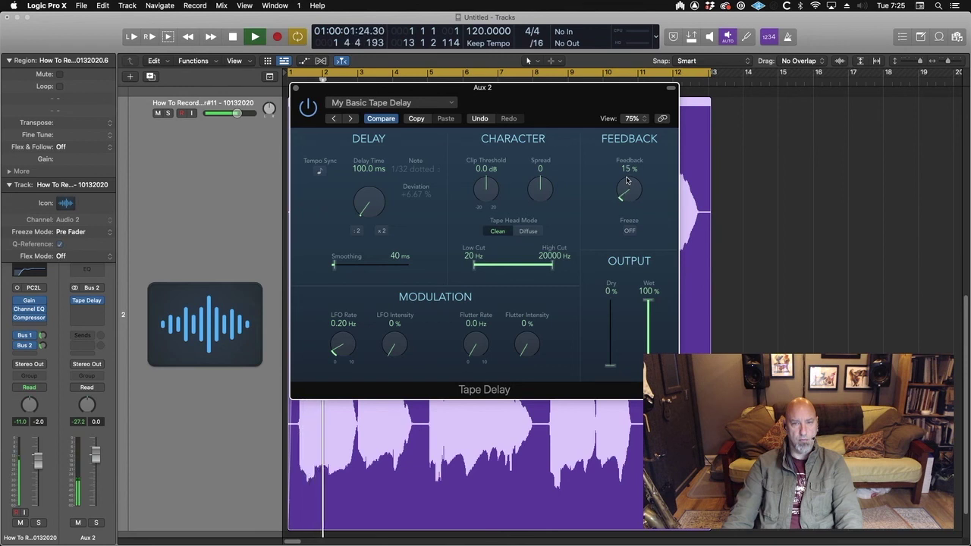
pyautogui.moveTo(359, 173); pyautogui.dragTo(359, 148)
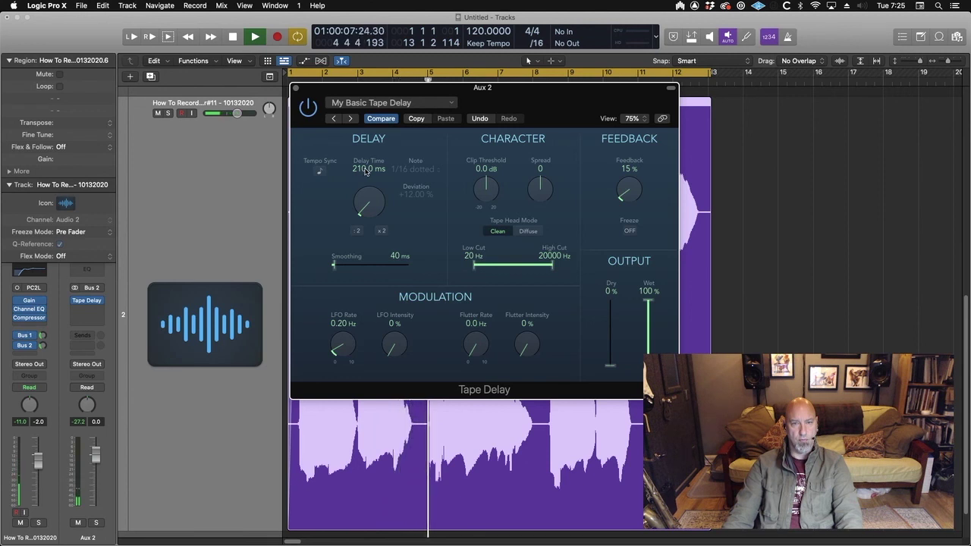
# Audition the delay time doubled to 420.1 ms, halve it again, and close the Tape Delay.
pyautogui.click(381, 230)
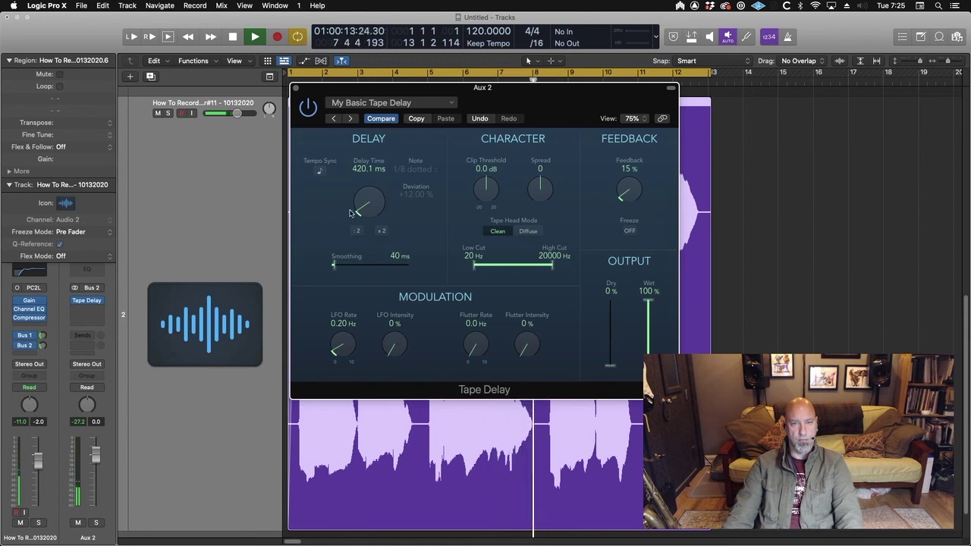
pyautogui.click(357, 231)
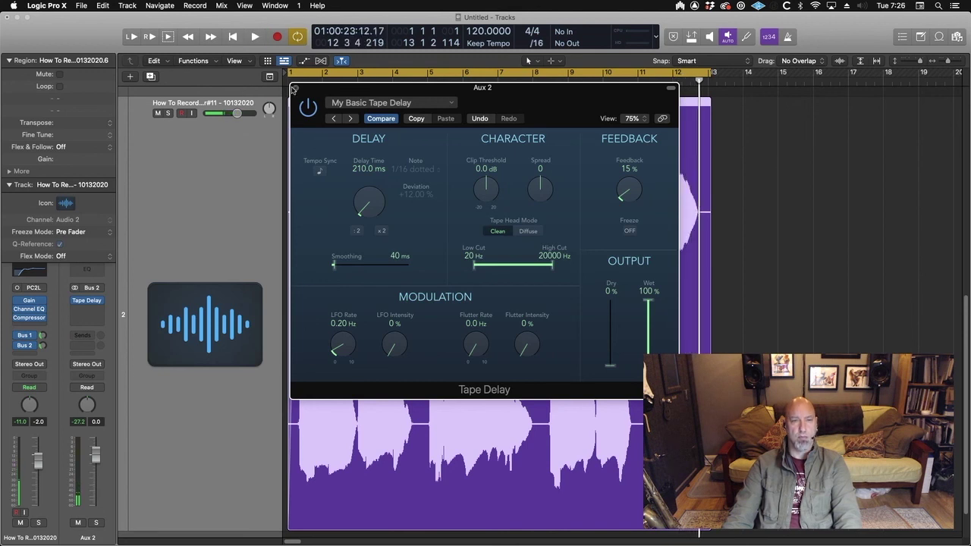
pyautogui.click(296, 89)
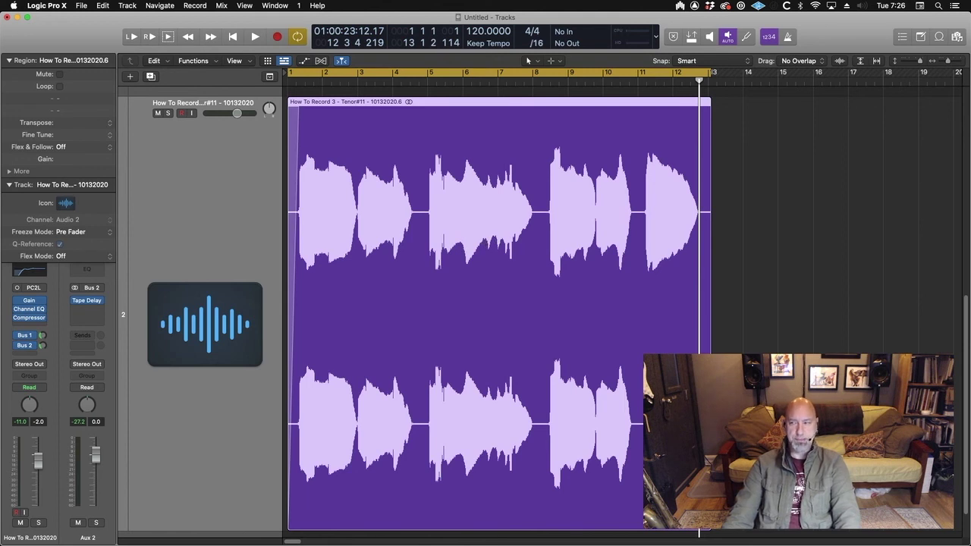
pyautogui.press('super+Tab')
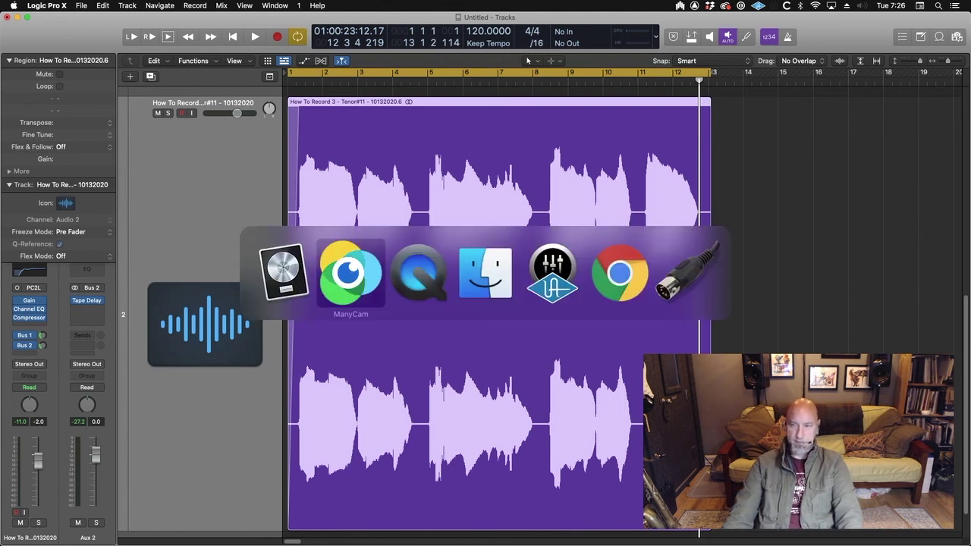
pyautogui.press('super+Tab')
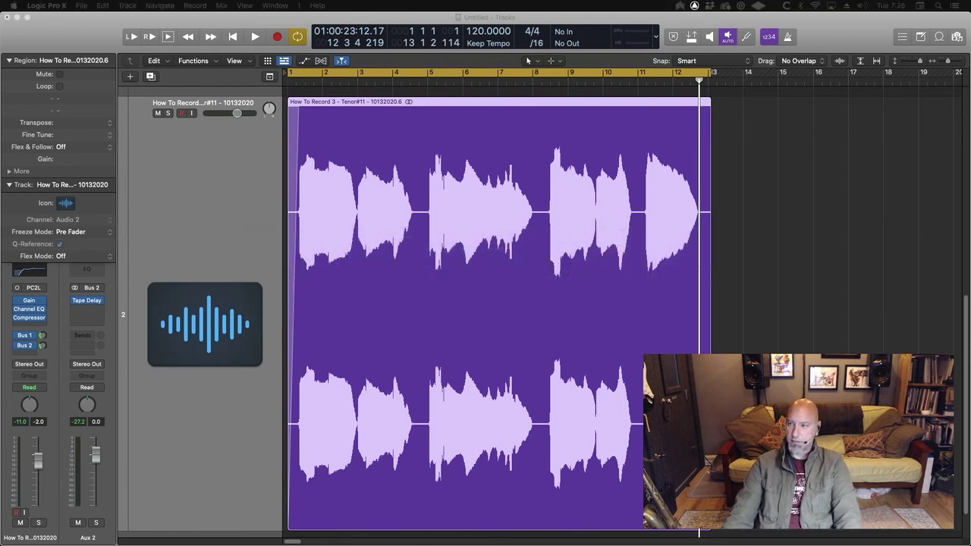